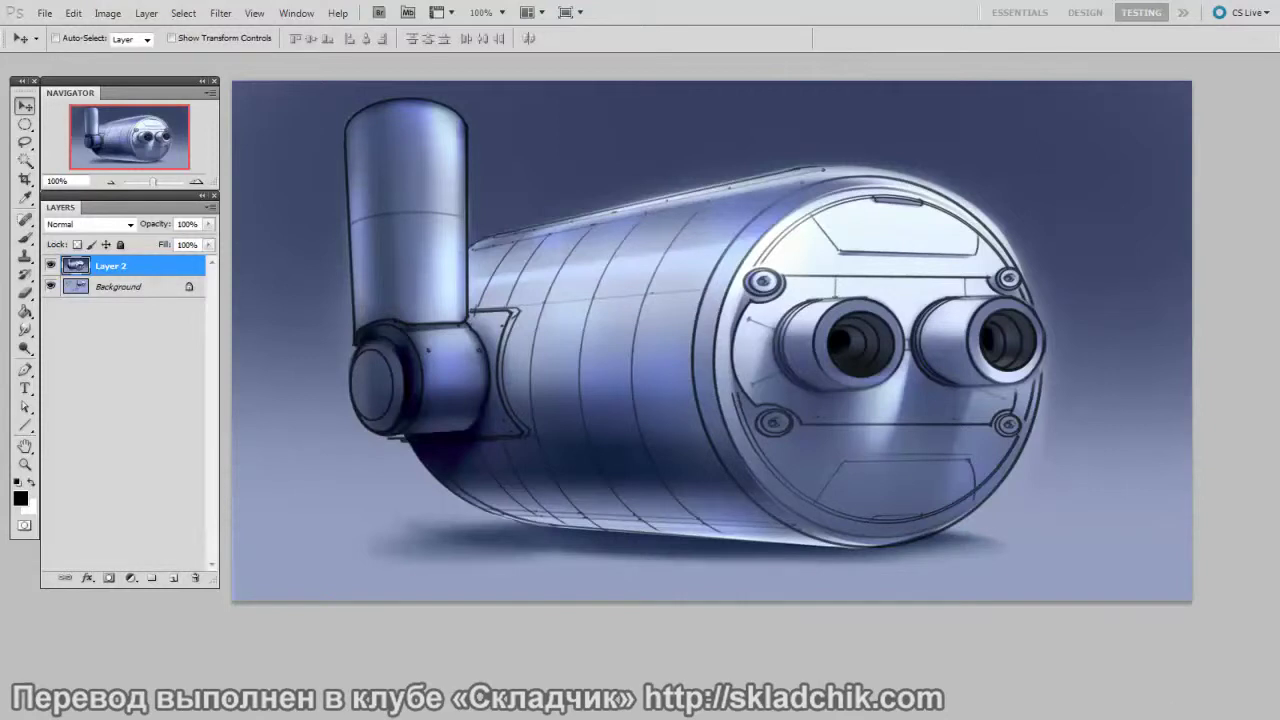
Add a new layer and draw two closely spaced straight black brush lines along the sketch's upper-left edge
key("g")
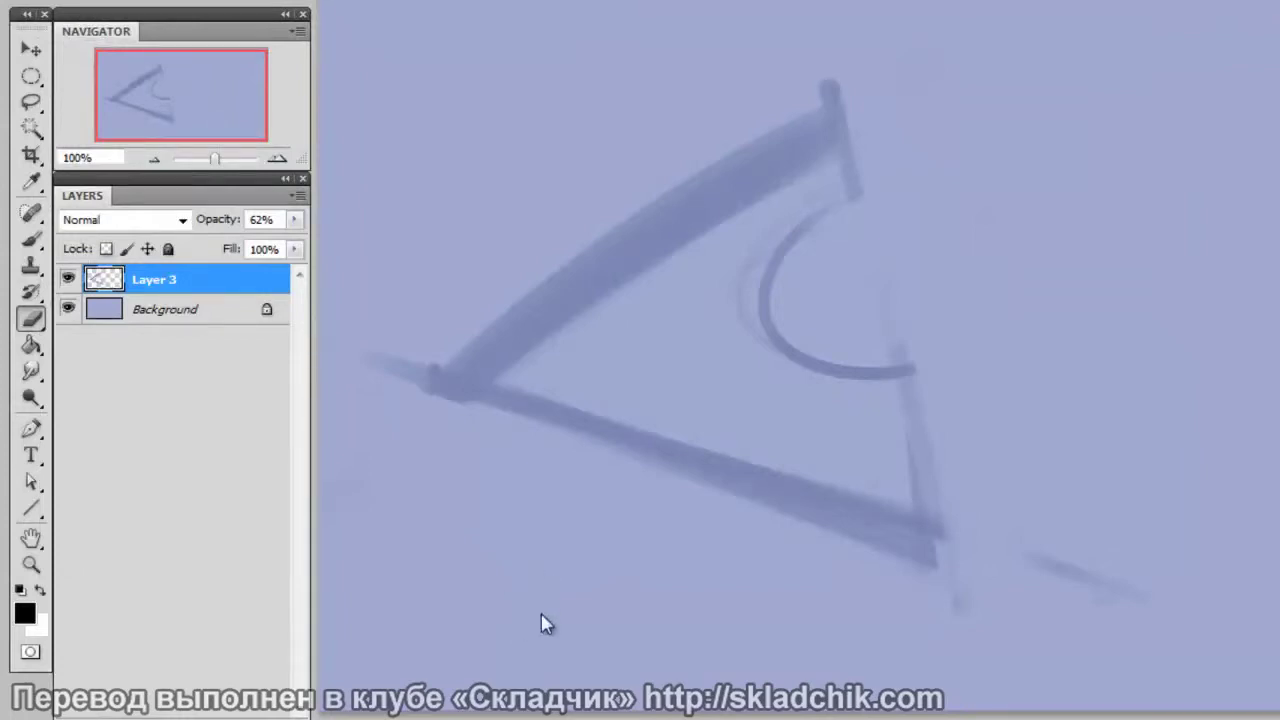
key("ctrl+shift+alt+n")
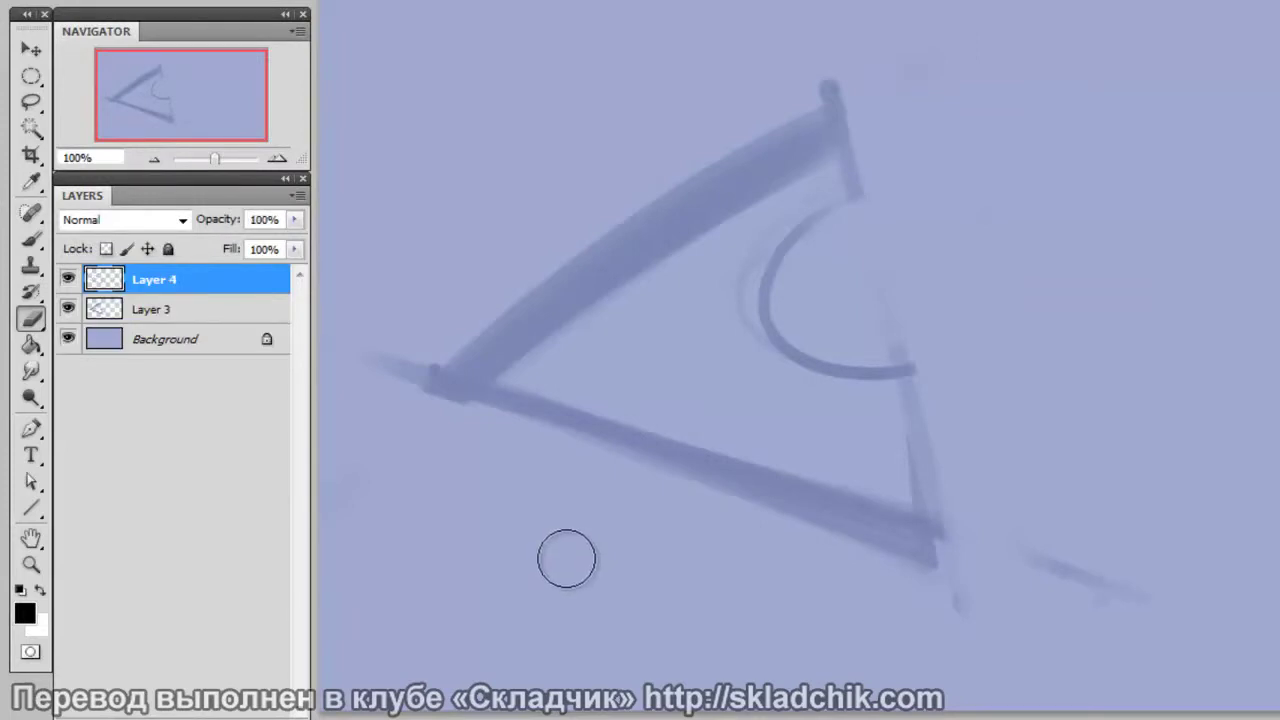
key("b")
right_click(572, 556)
double_click(1043, 694)
left_click_drag(466, 617, 460, 605)
left_click(390, 404)
left_click(852, 69, "shift")
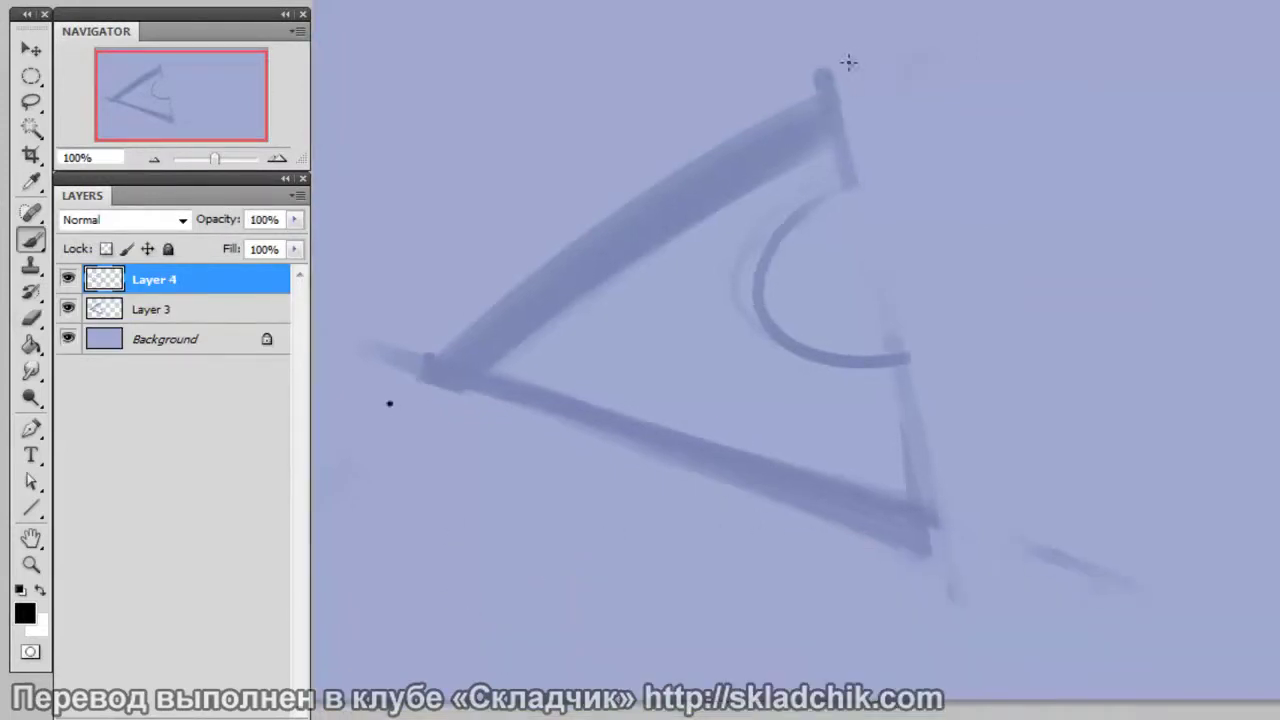
left_click(381, 404, "shift")
Erase the overshooting ends of the double line at both corners
key("e")
right_click(730, 182)
left_click(836, 320)
left_click_drag(666, 426, 663, 425)
left_click(850, 86)
left_click(380, 405)
On another new layer, draw a straight line along the sketch's bottom edge and erase the overshoot at the left corner
key("ctrl+shift+alt+n")
key("b")
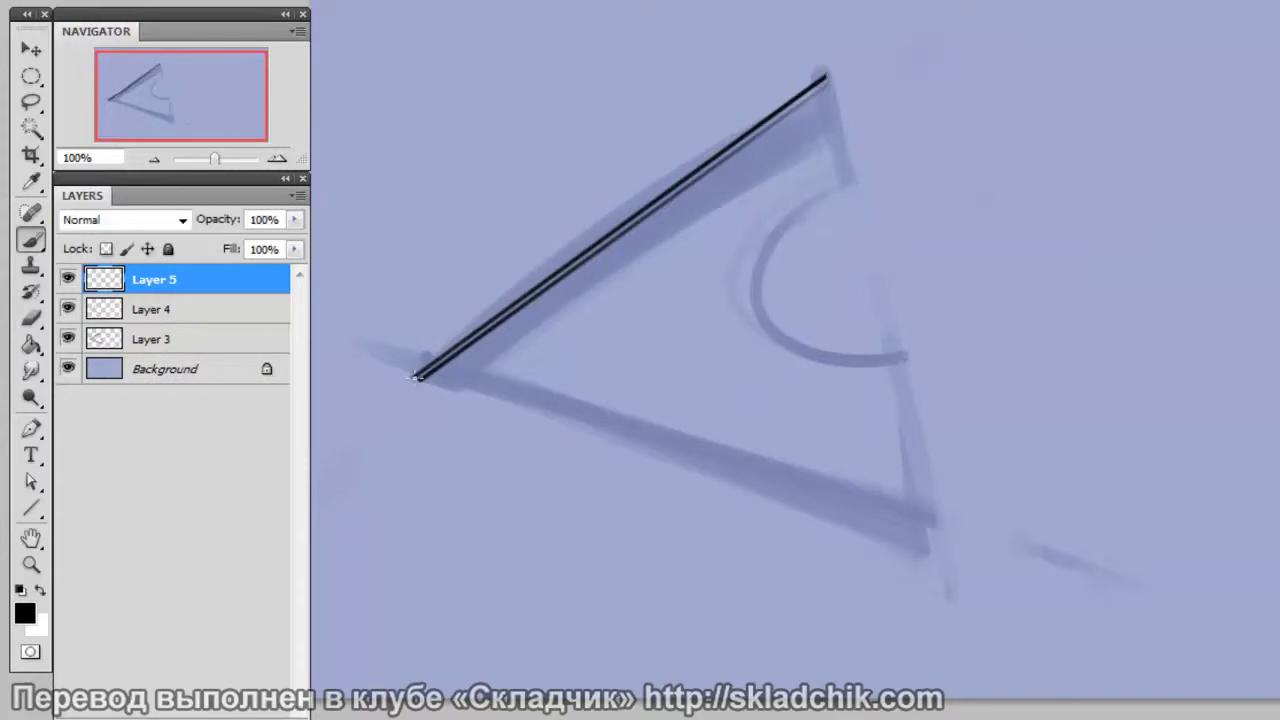
left_click(943, 564, "shift")
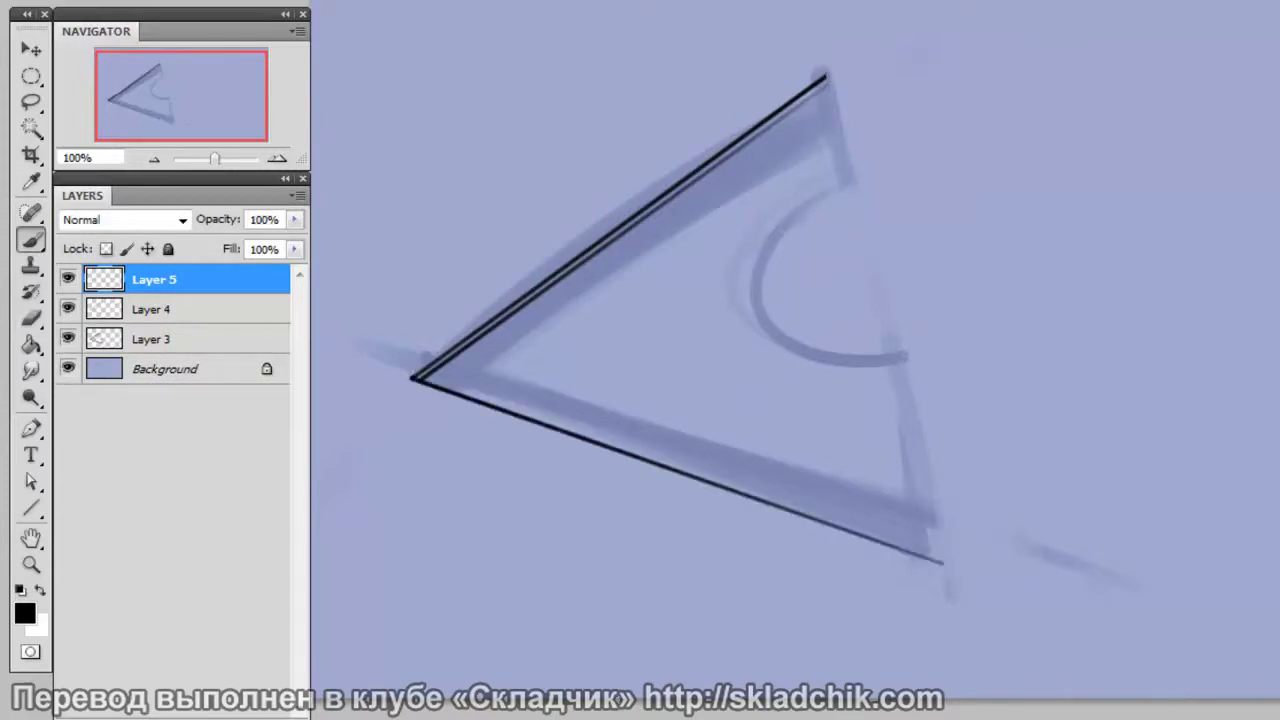
key("e")
left_click(400, 362)
Draw a straight brush line from the lower right corner up to the top corner of the sketch
key("b")
left_click(943, 563)
left_click(824, 79, "shift")
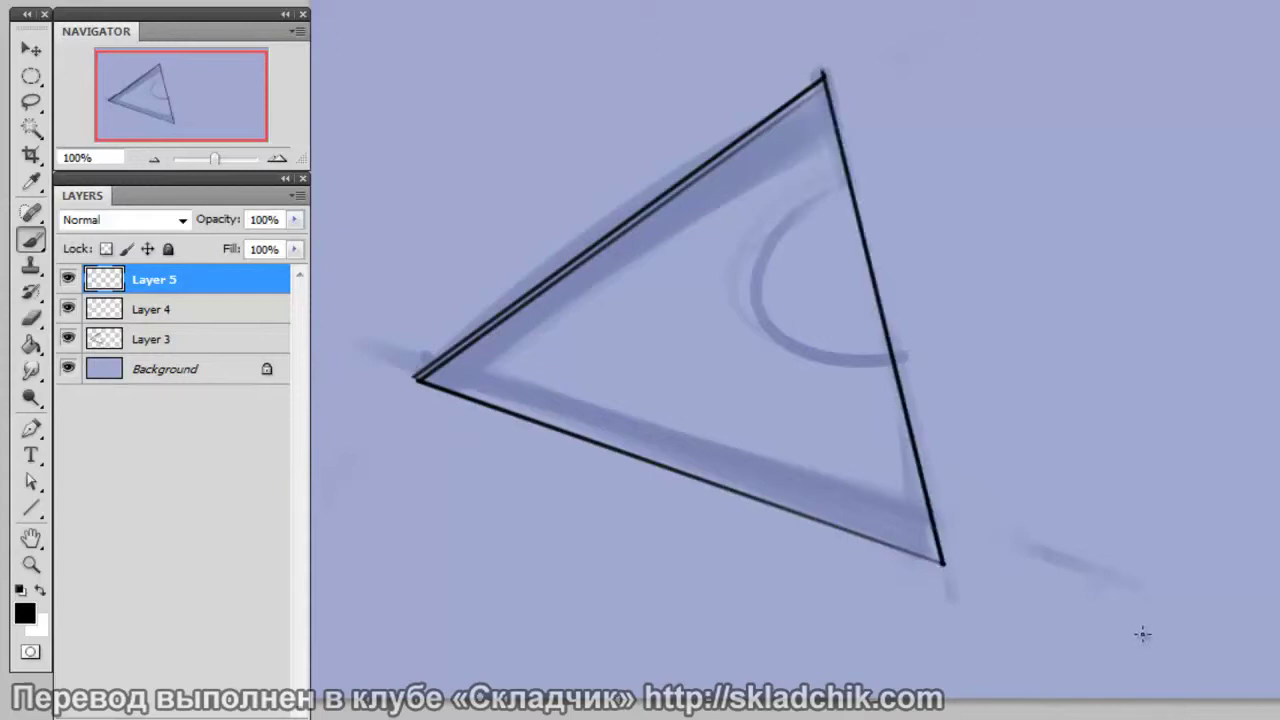
Erase the right edge line and redraw it as one straight stroke between the two corners
left_click_drag(883, 403, 866, 383)
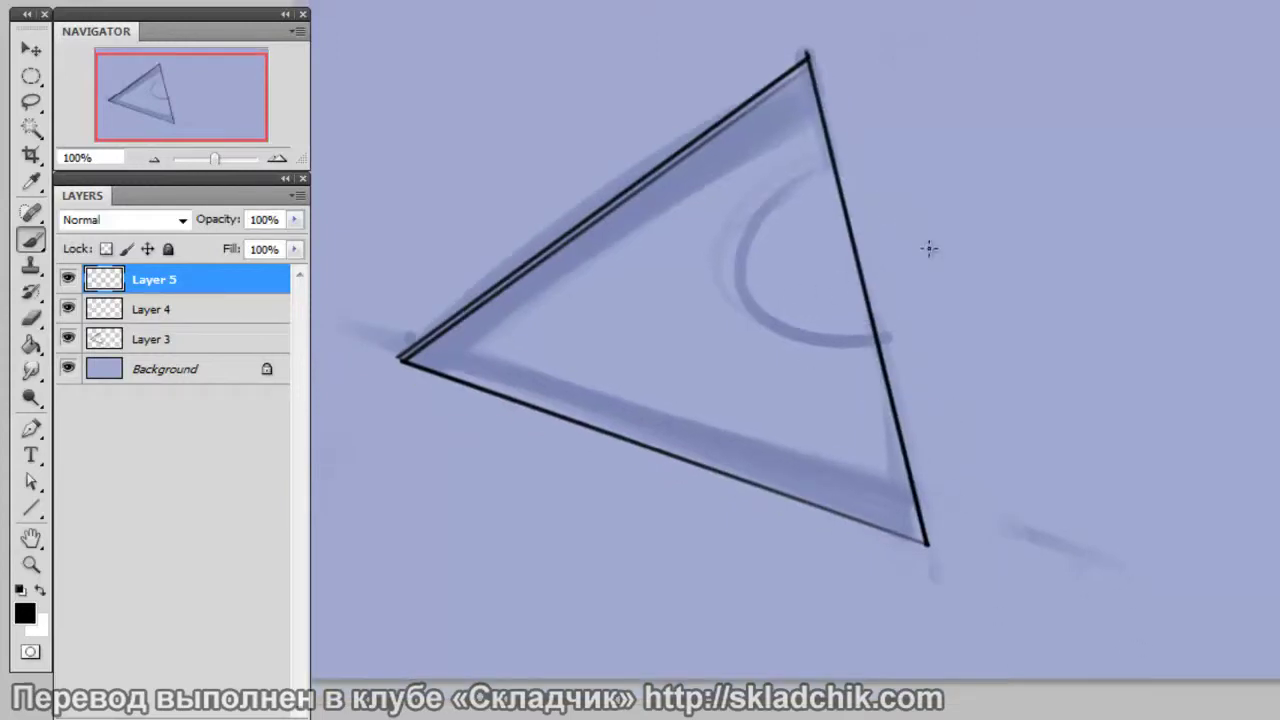
key("e")
left_click_drag(822, 64, 937, 522)
key("b")
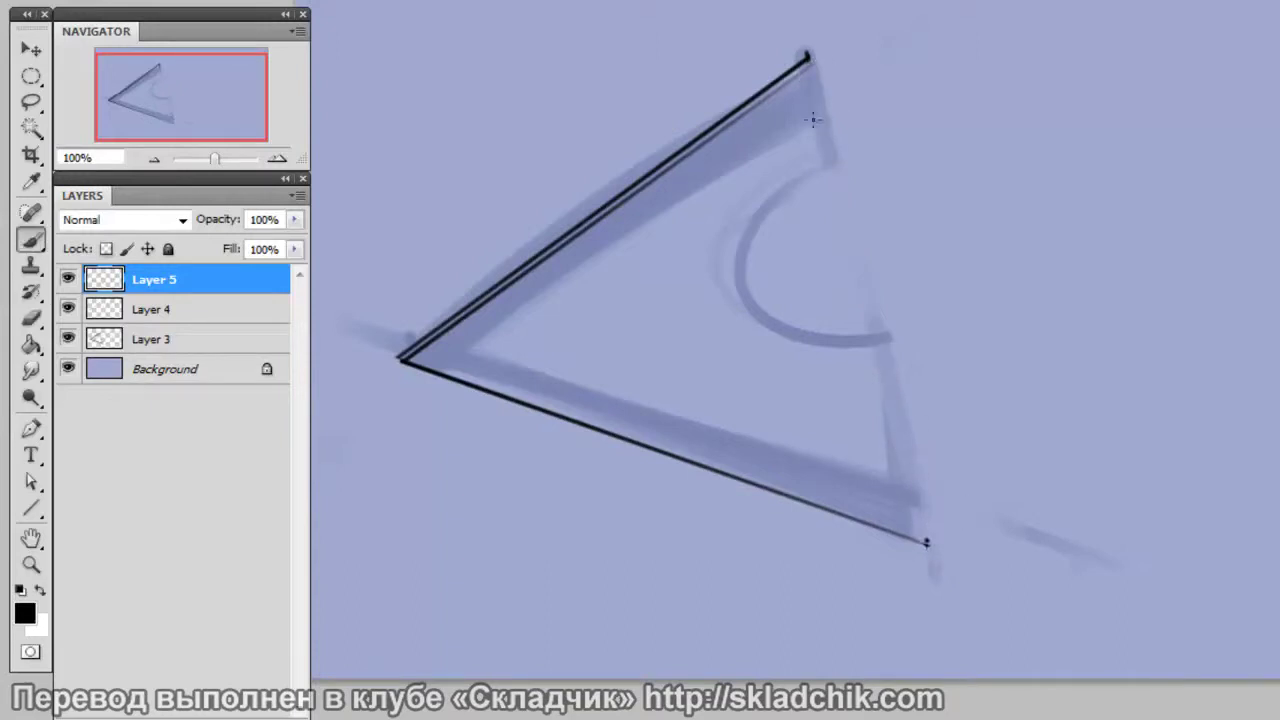
left_click(805, 57, "shift")
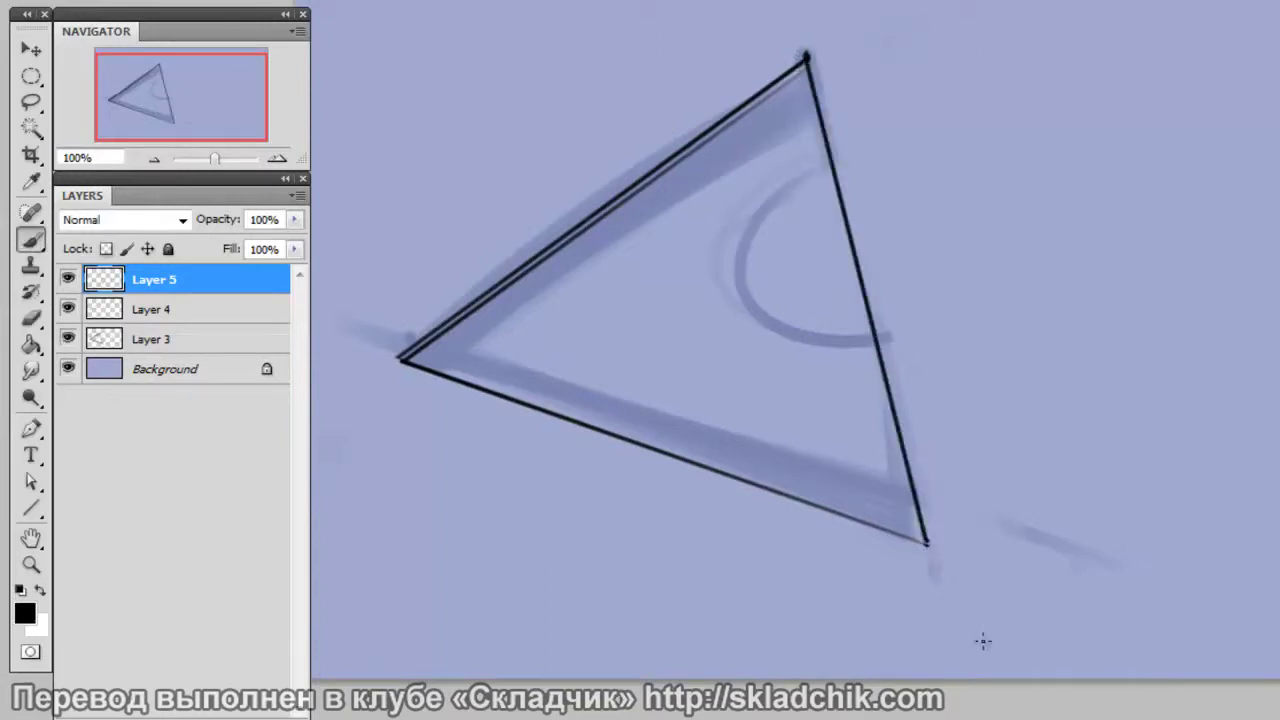
Erase the full right edge and redraw it as two straight segments, leaving a gap at the sketched arc
key("e")
mouse_move(808, 62)
left_mouse_down()
mouse_move(880, 405)
mouse_move(930, 535)
left_mouse_up()
left_click_drag(850, 392, 733, 309)
left_click(806, 457)
left_click(770, 253, "shift")
scroll(488, 289, "up", 1)
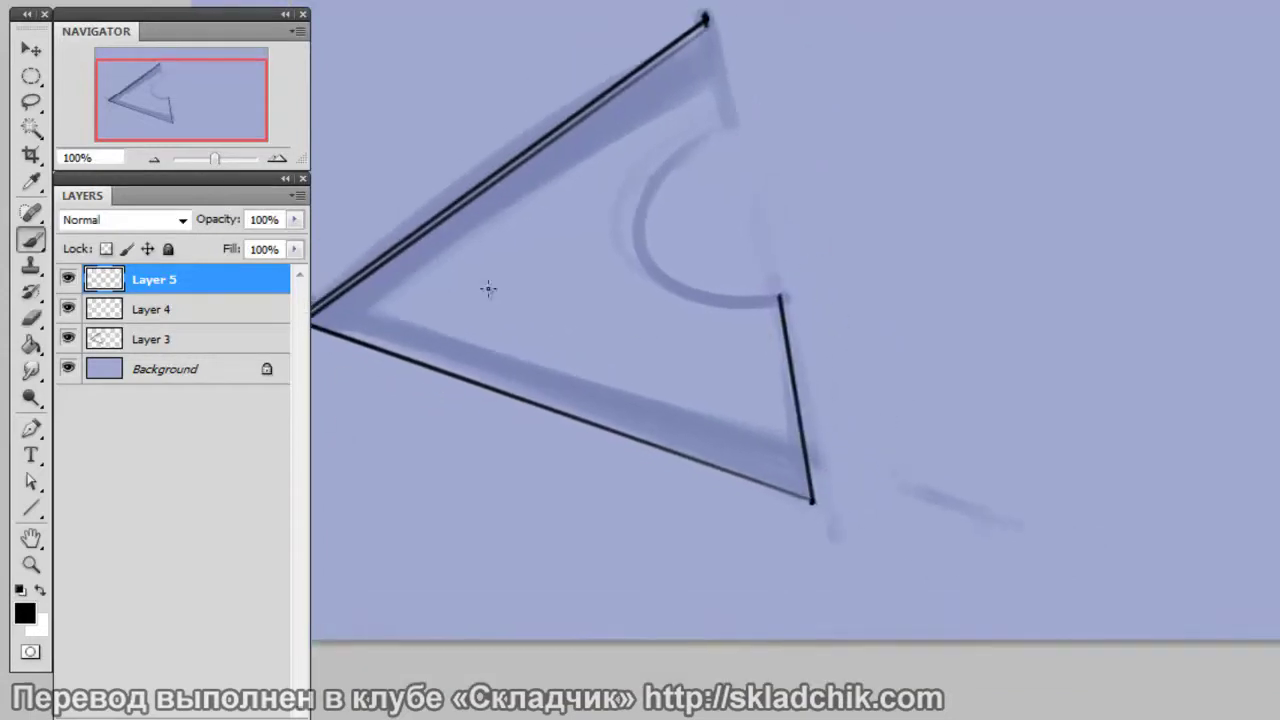
left_click_drag(742, 112, 795, 280)
left_click(704, 17)
left_click(732, 116, "shift")
On a new layer, try drawing the arc and the right edge with freehand strokes
key("ctrl+shift+alt+n")
scroll(943, 406, "up", 1)
mouse_move(697, 2)
left_mouse_down()
mouse_move(757, 225)
mouse_move(825, 637)
left_mouse_up()
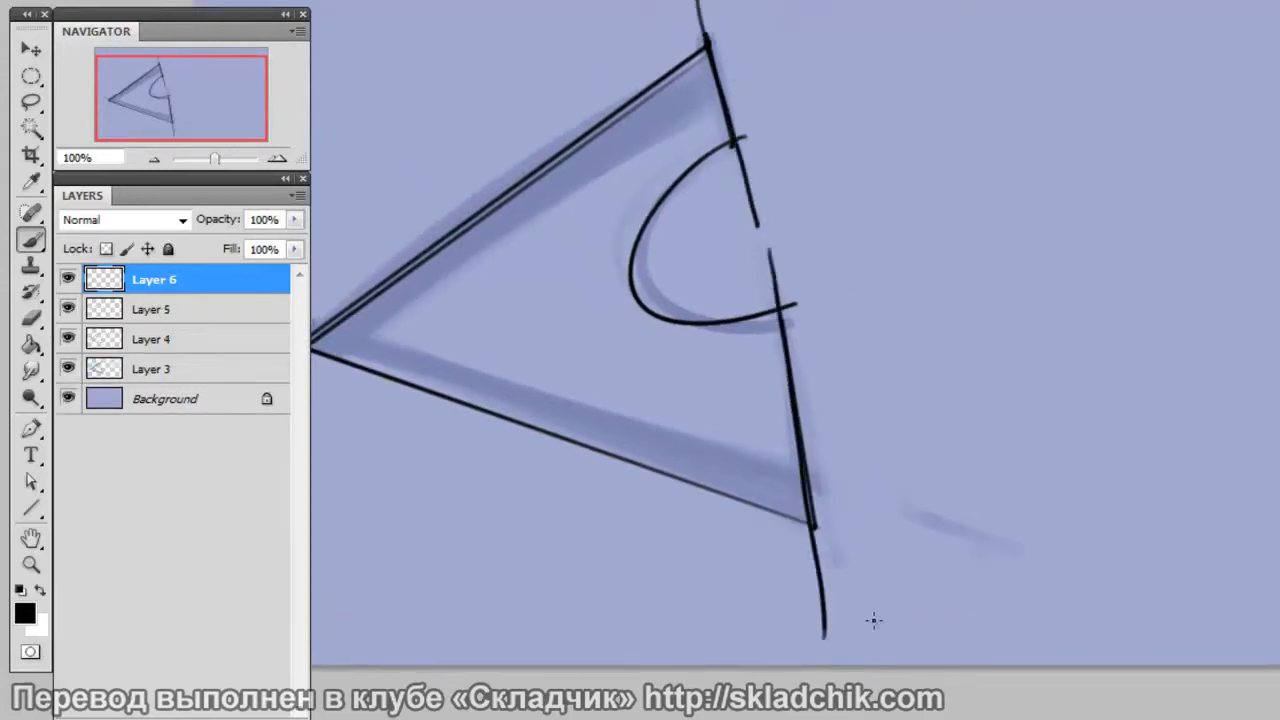
Undo the freehand strokes, their layer and the two segments of the right edge
key("ctrl+alt+z")
key("ctrl+alt+z")
key("ctrl+alt+z")
key("ctrl+alt+z")
key("ctrl+alt+z")
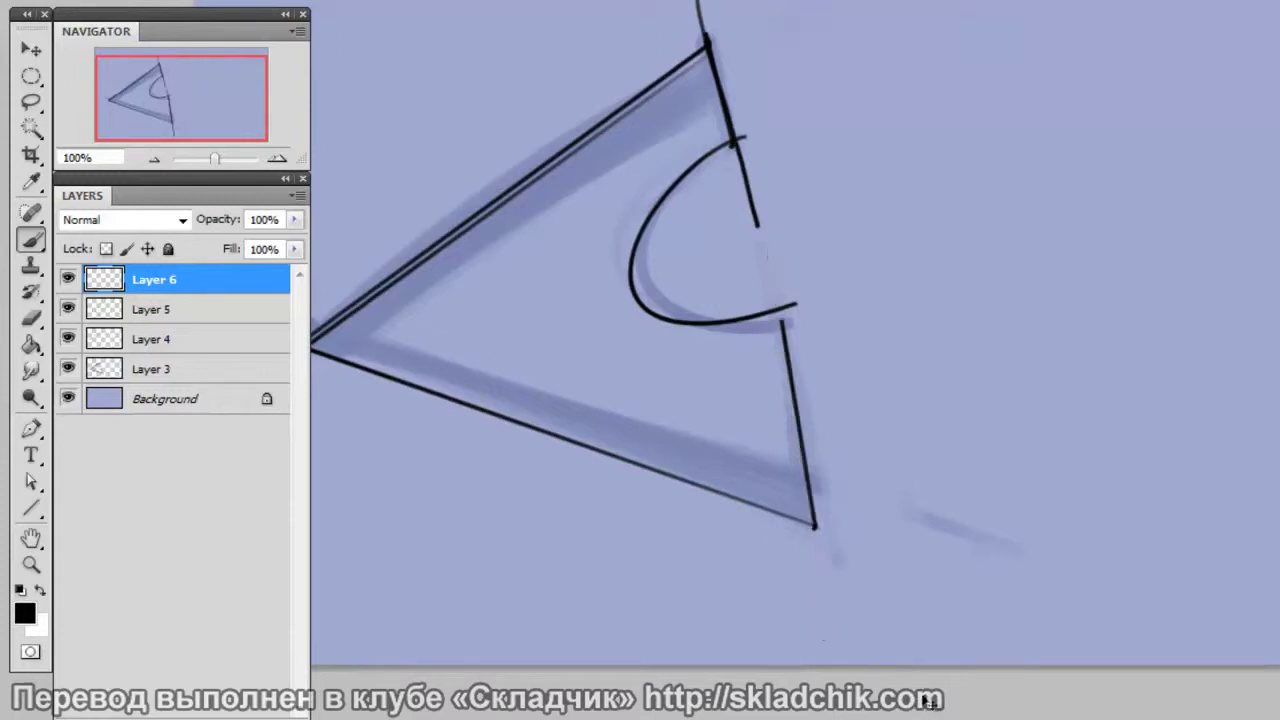
key("ctrl+alt+z")
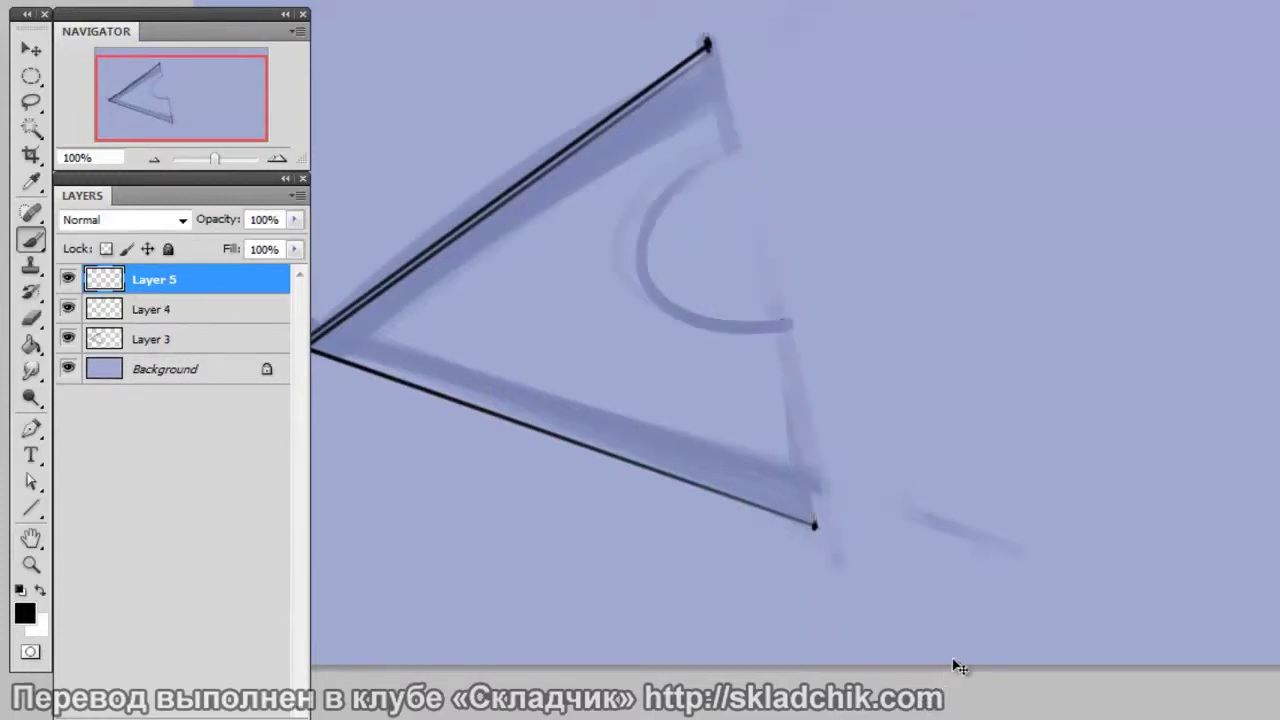
Close the triangle with a straight line between its lower right and top corners, and add a new layer
left_click(812, 522)
left_click(706, 44, "shift")
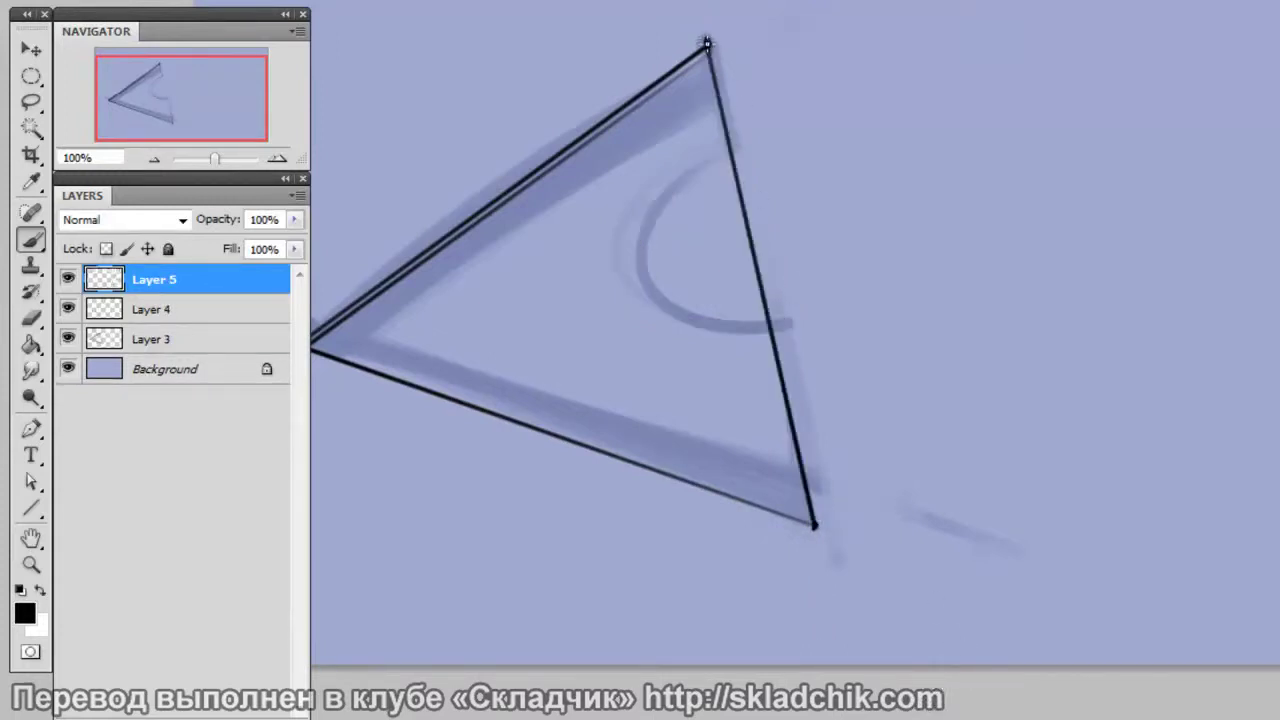
left_click(260, 700)
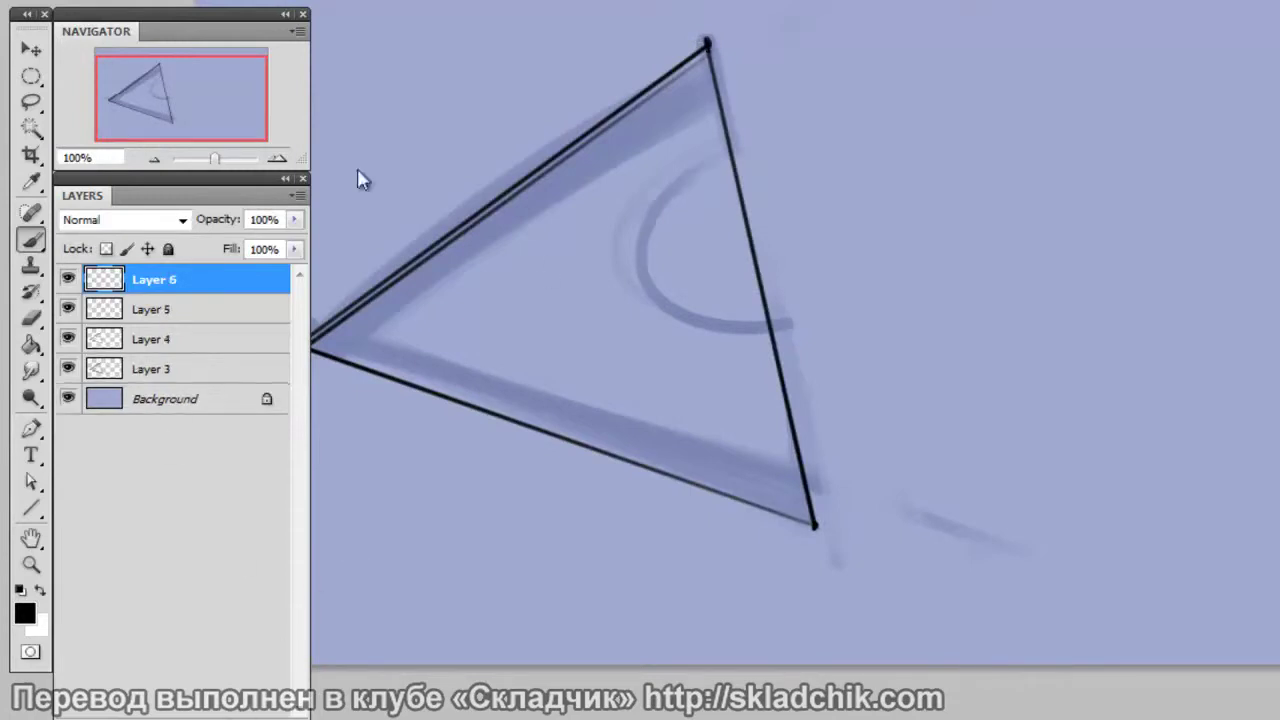
Try a freehand arc across the right edge and erase the straight line inside it, and undo both
left_click_drag(760, 140, 858, 298)
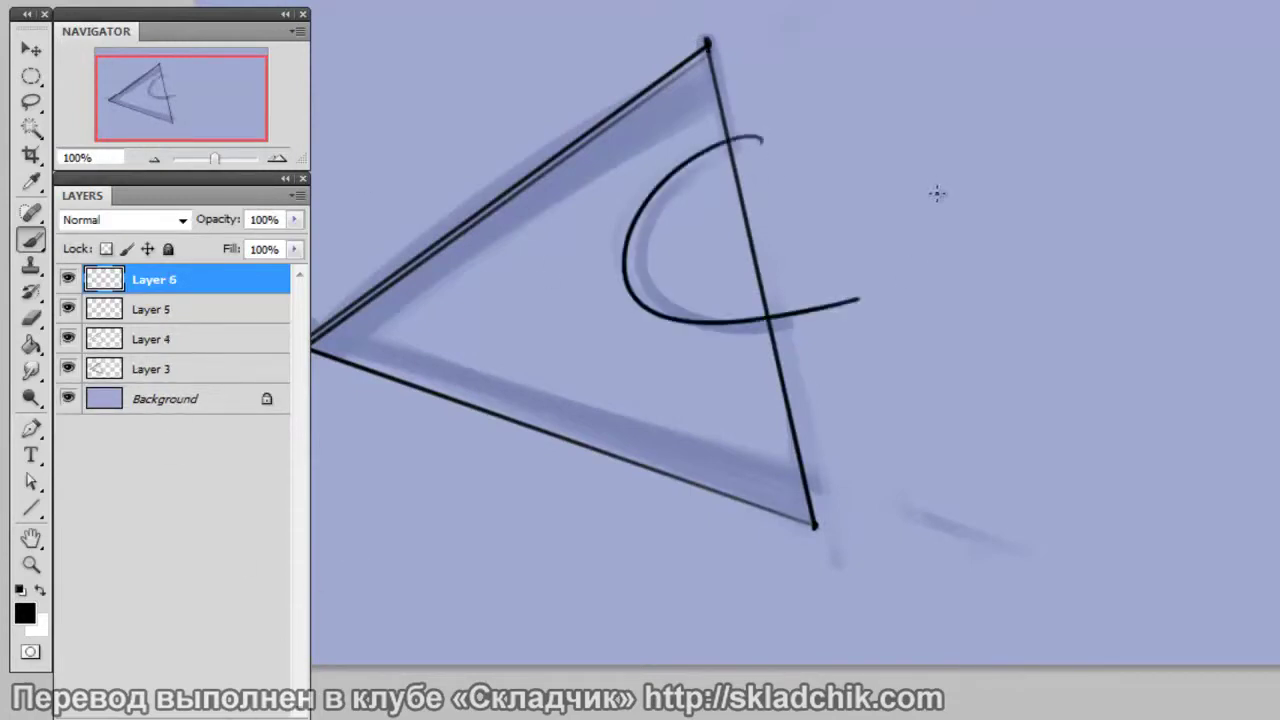
left_click(180, 309)
key("e")
mouse_move(720, 176)
left_mouse_down()
mouse_move(733, 170)
mouse_move(761, 298)
left_mouse_up()
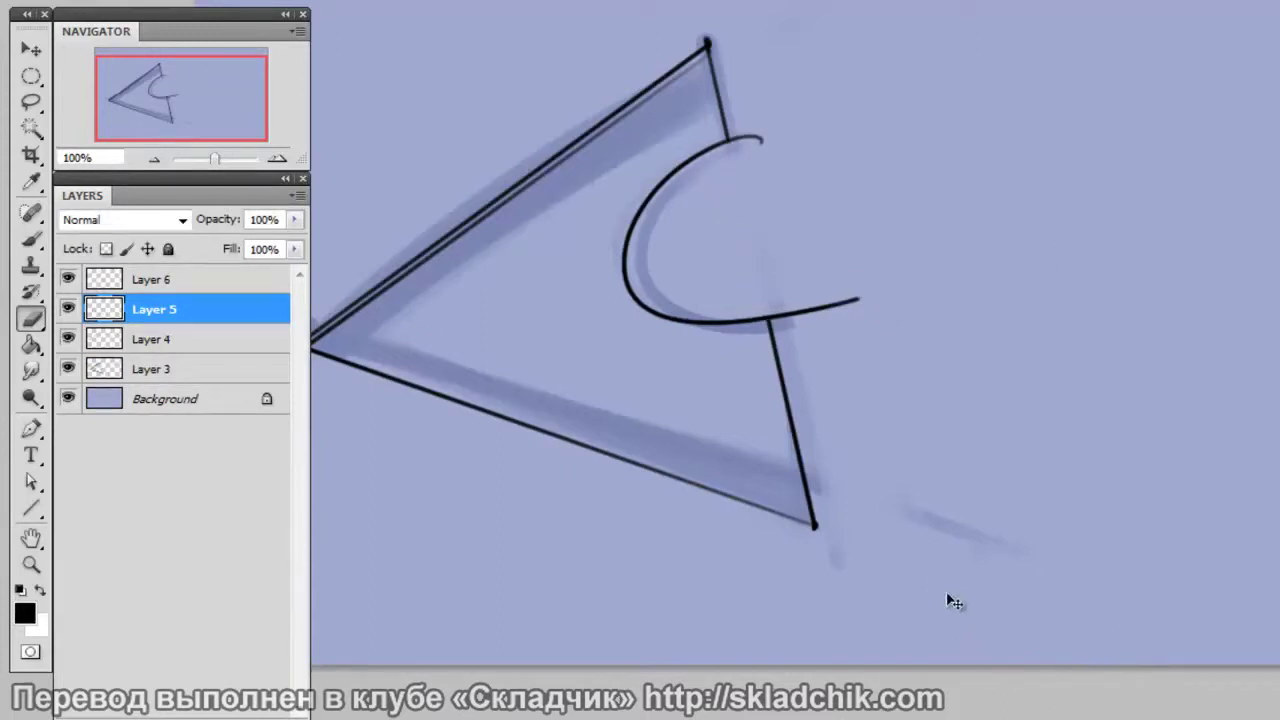
key("ctrl+alt+z")
key("ctrl+alt+z")
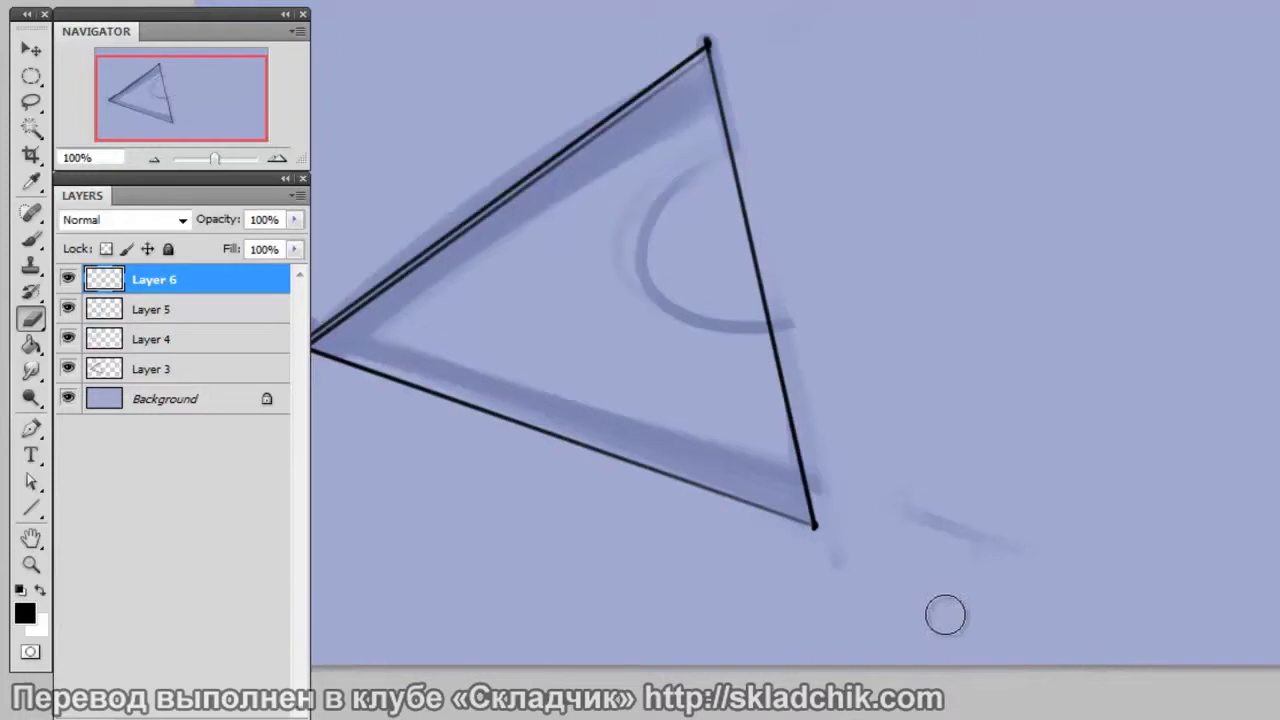
Add a new top layer and make an elliptical selection roughly matching the sketched arc across the triangle's right edge
left_click(272, 714)
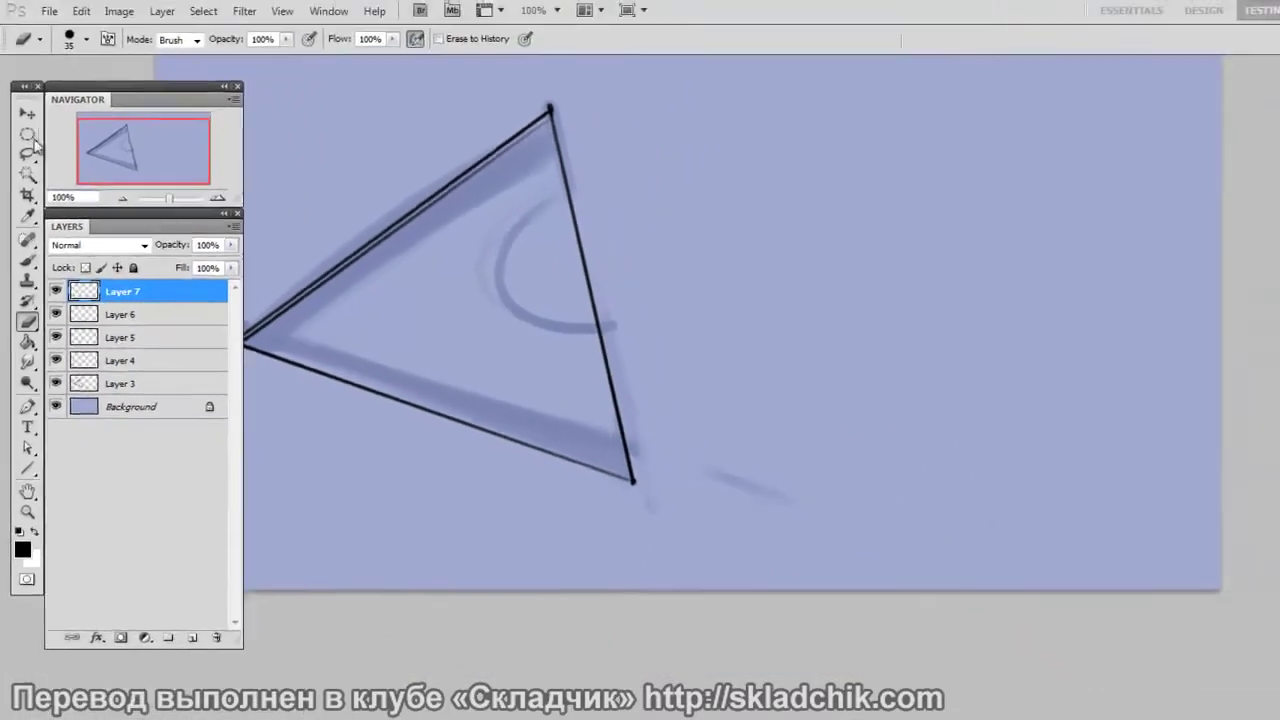
left_click(189, 635)
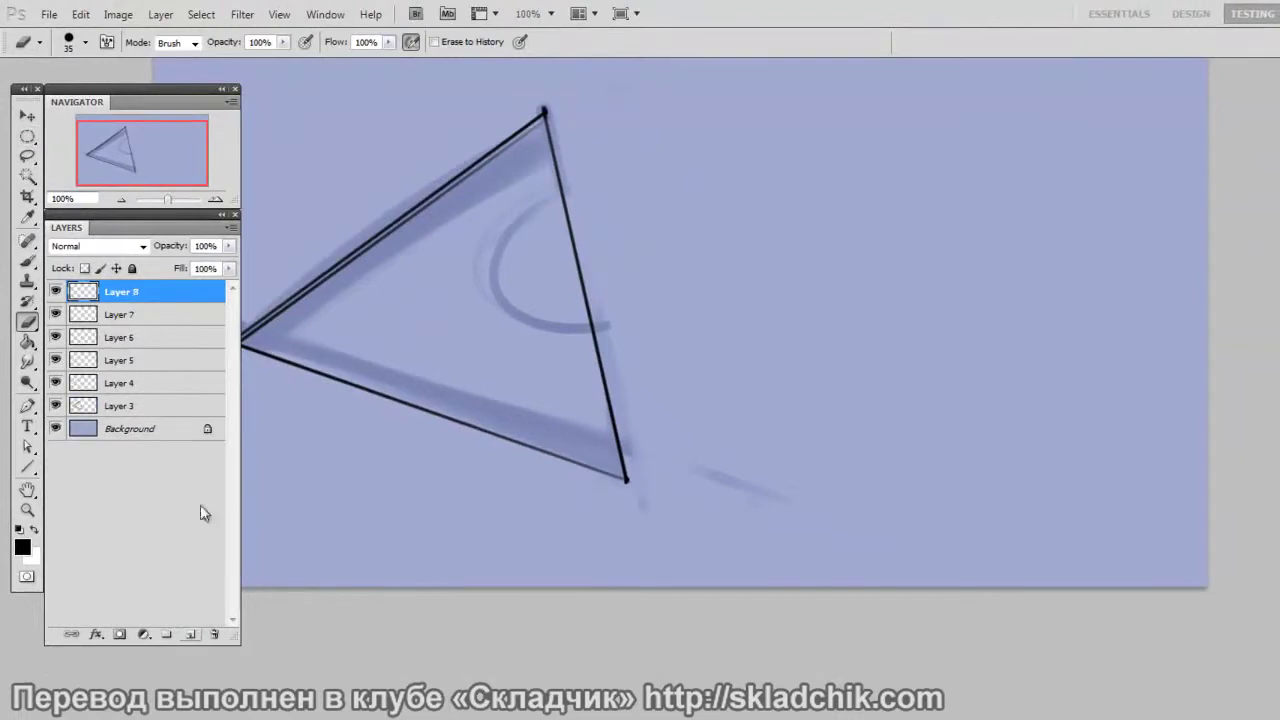
left_click(29, 139)
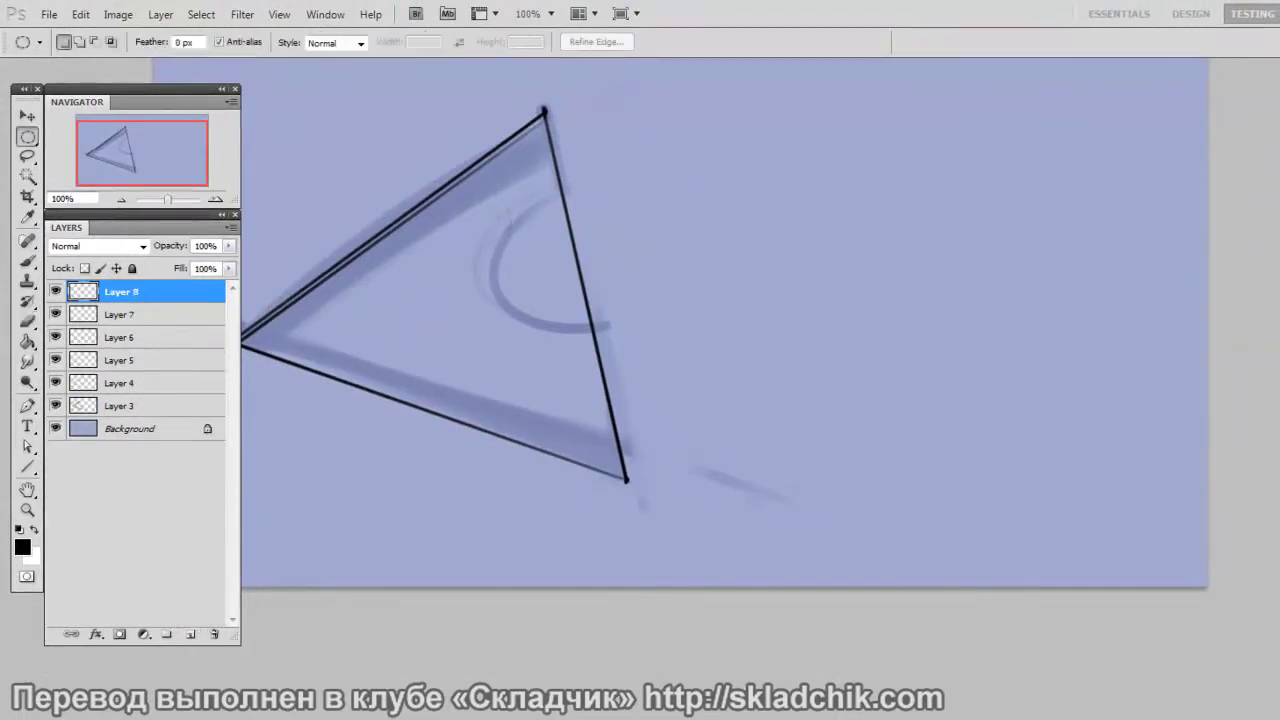
left_click_drag(687, 333, 690, 333)
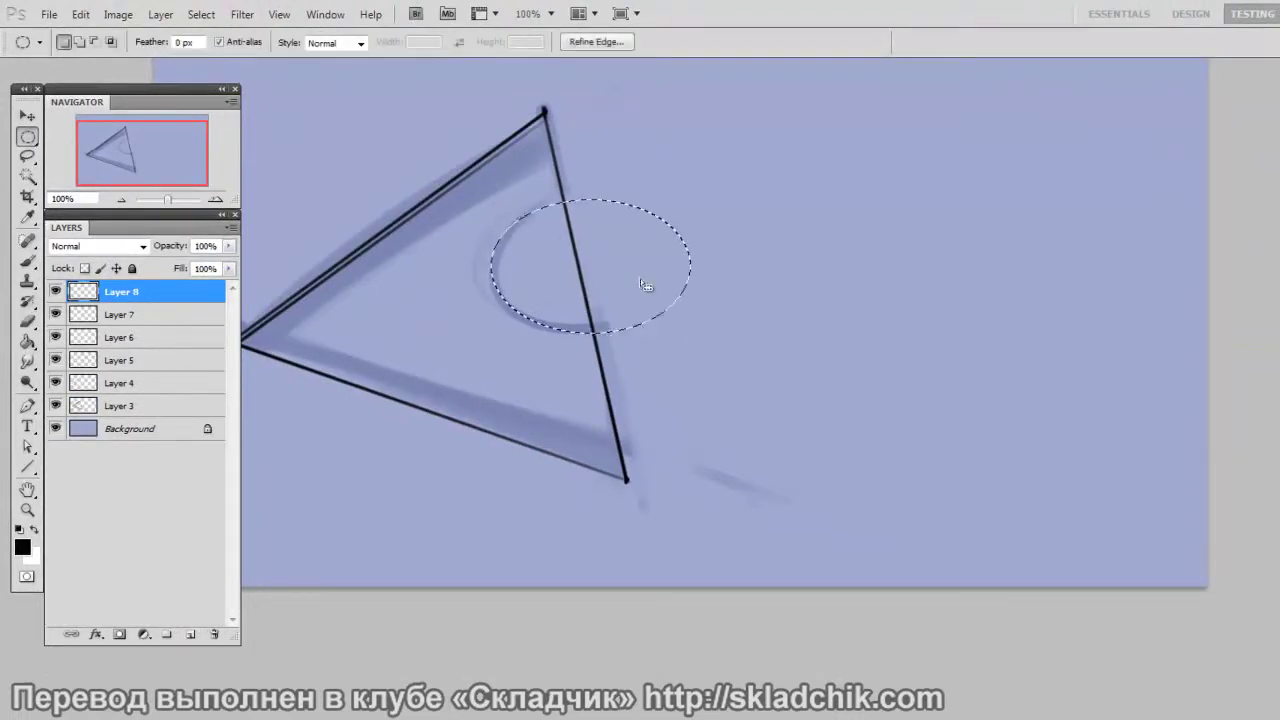
Stroke the elliptical selection with a 2 px black centered line at 100% opacity and deselect it
left_click(80, 14)
left_click(160, 282)
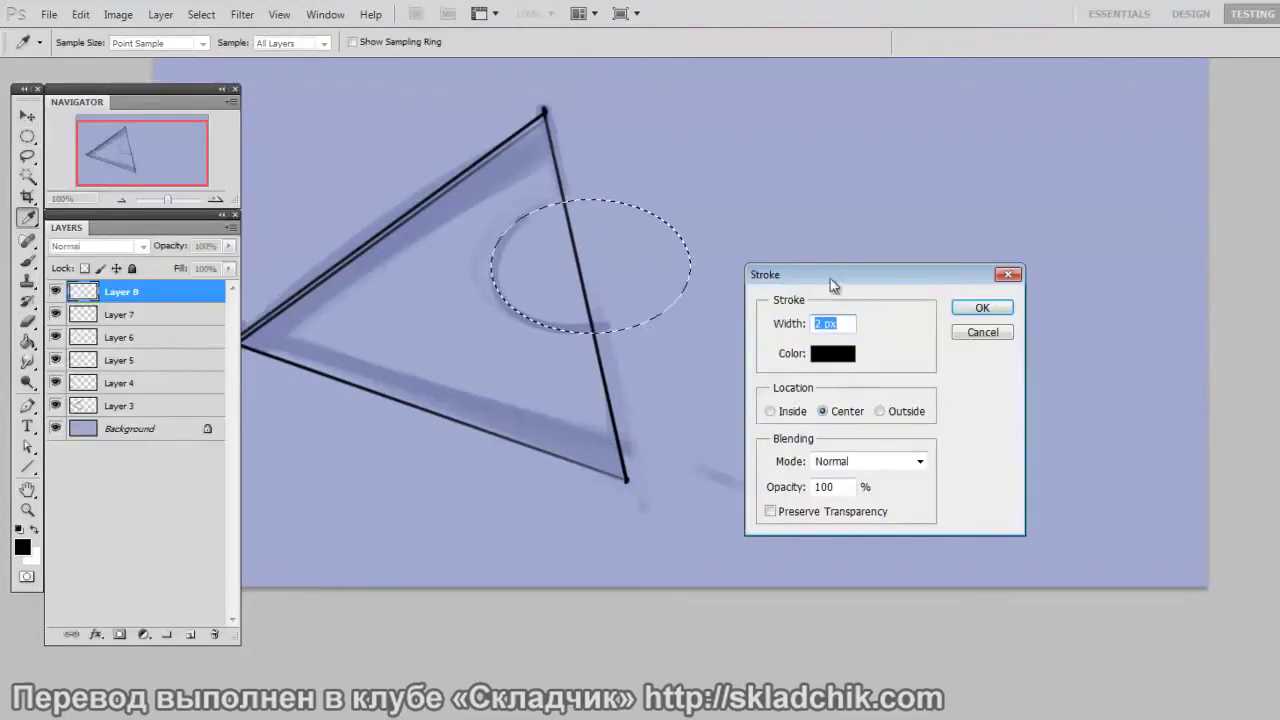
left_click_drag(837, 280, 843, 263)
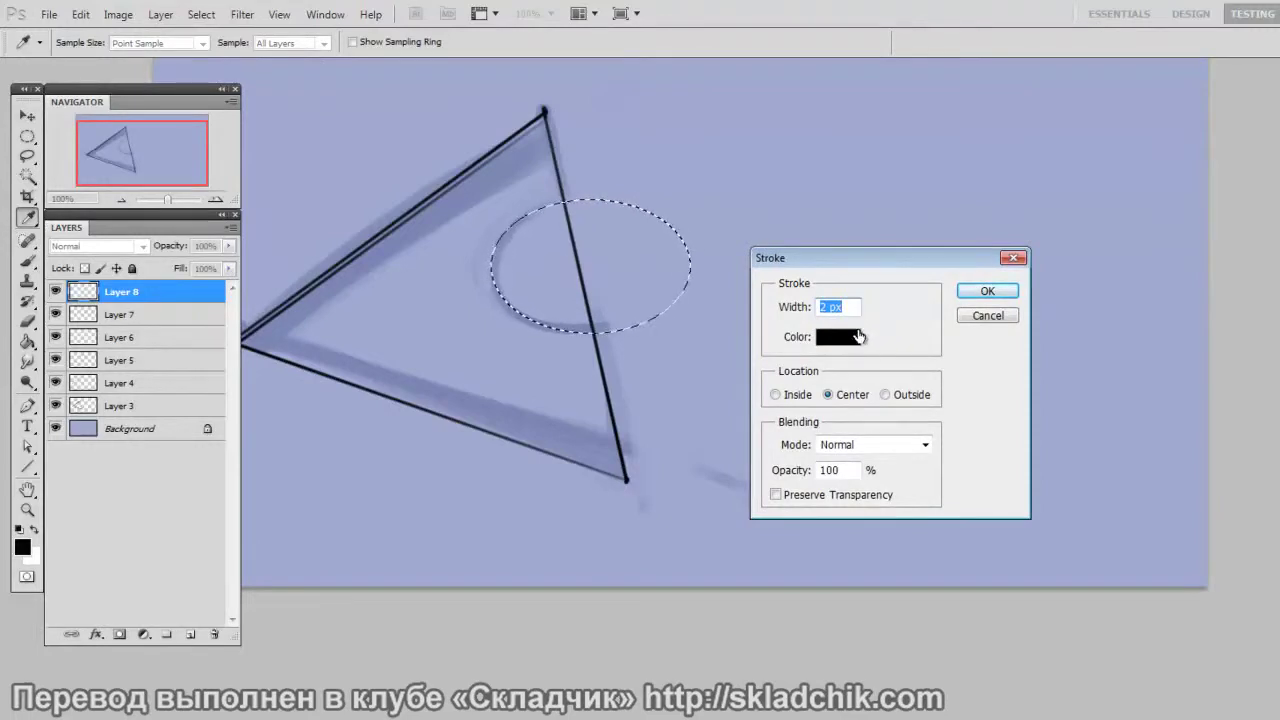
left_click(987, 291)
key("ctrl+d")
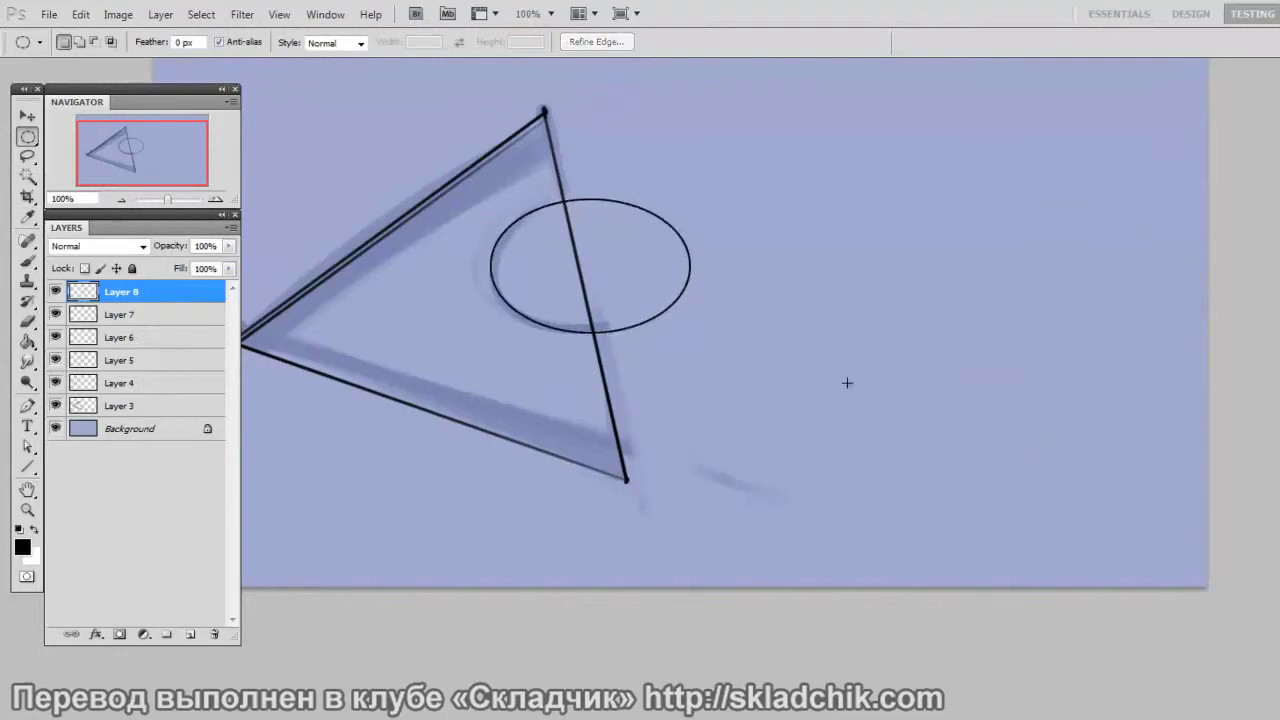
Fit the ellipse to the sketched arc by moving it, rotating it about -13.7° and scaling its height to about 108%
key("v")
left_click_drag(707, 340, 730, 403)
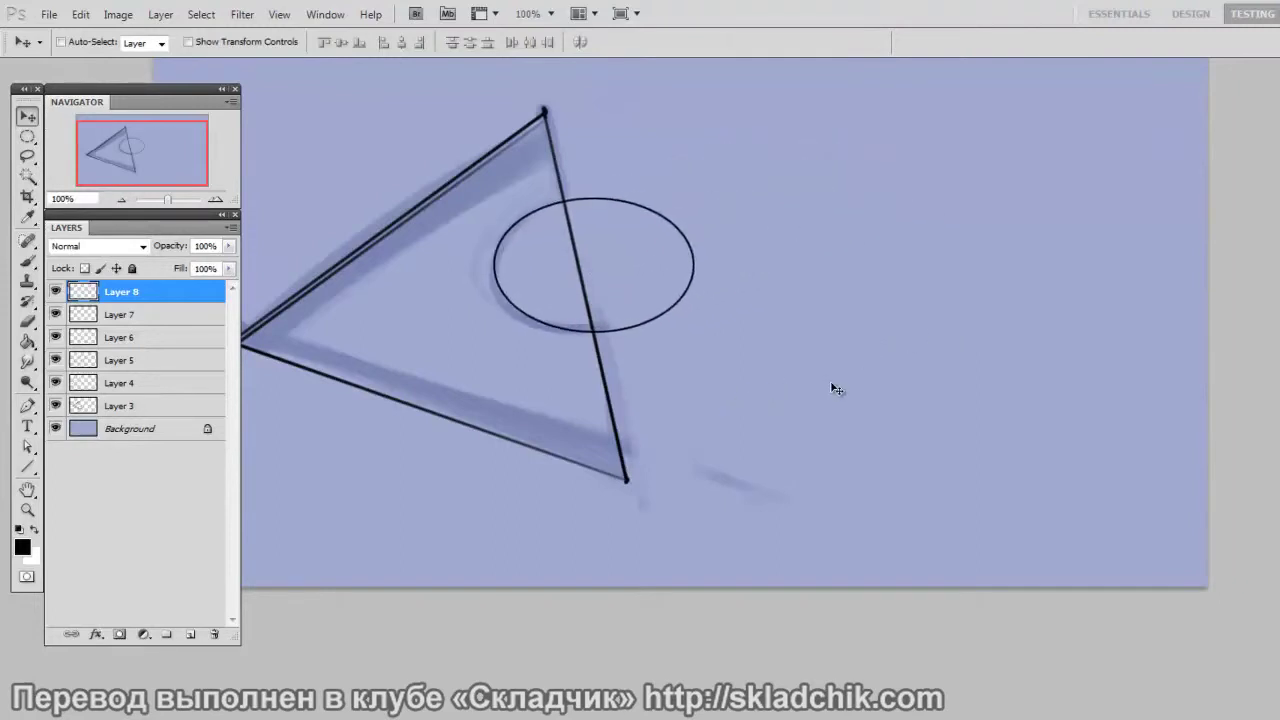
key("ctrl+t")
left_click_drag(777, 391, 799, 339)
left_click_drag(633, 241, 624, 237)
left_click_drag(569, 188, 567, 178)
left_click_drag(645, 280, 644, 283)
left_click_drag(743, 278, 758, 276)
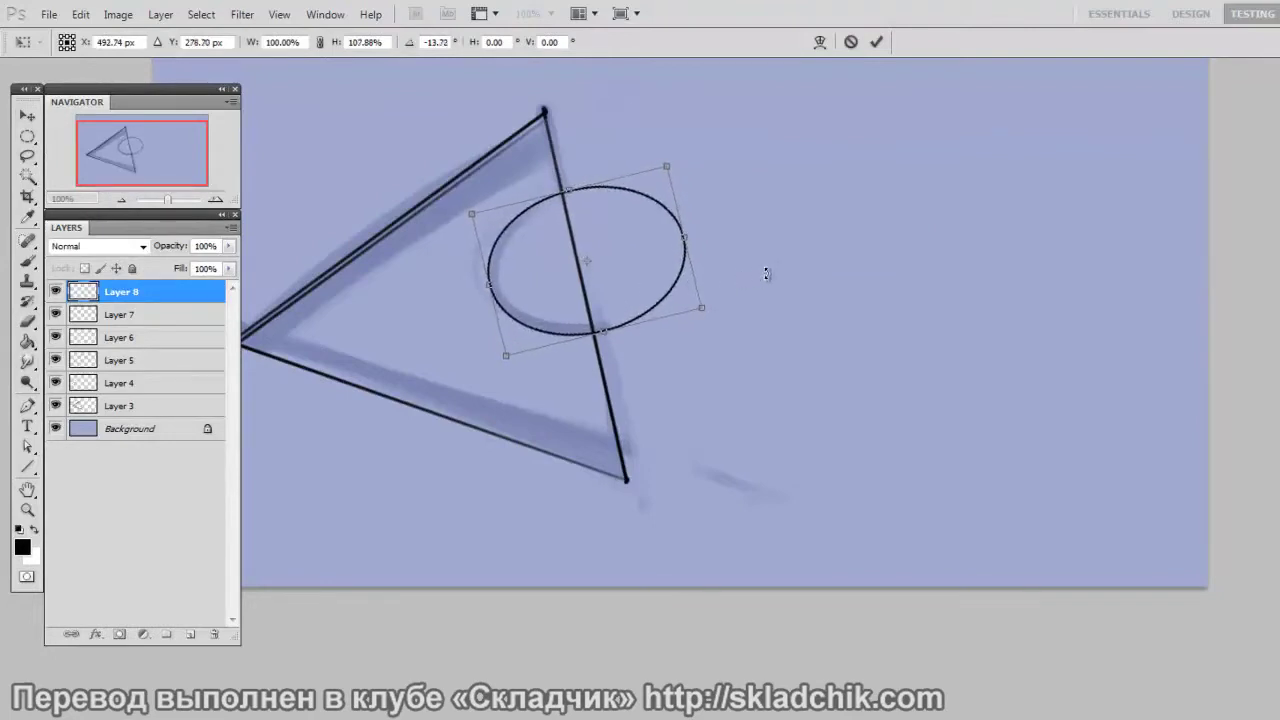
key("Return")
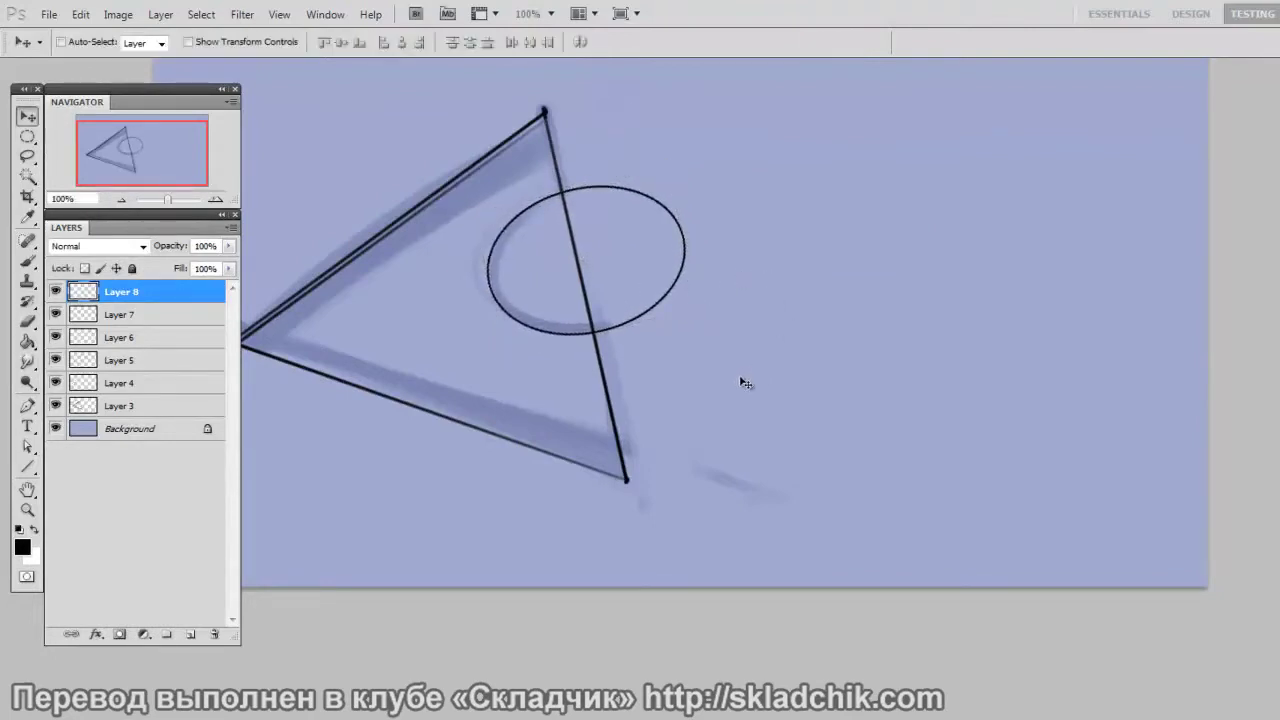
Erase the part of the ellipse outside the triangle and, on Layer 5, the straight edge crossing the arc's opening
key("e")
mouse_move(631, 320)
left_mouse_down()
mouse_move(609, 334)
mouse_move(681, 284)
mouse_move(600, 183)
mouse_move(577, 194)
left_mouse_up()
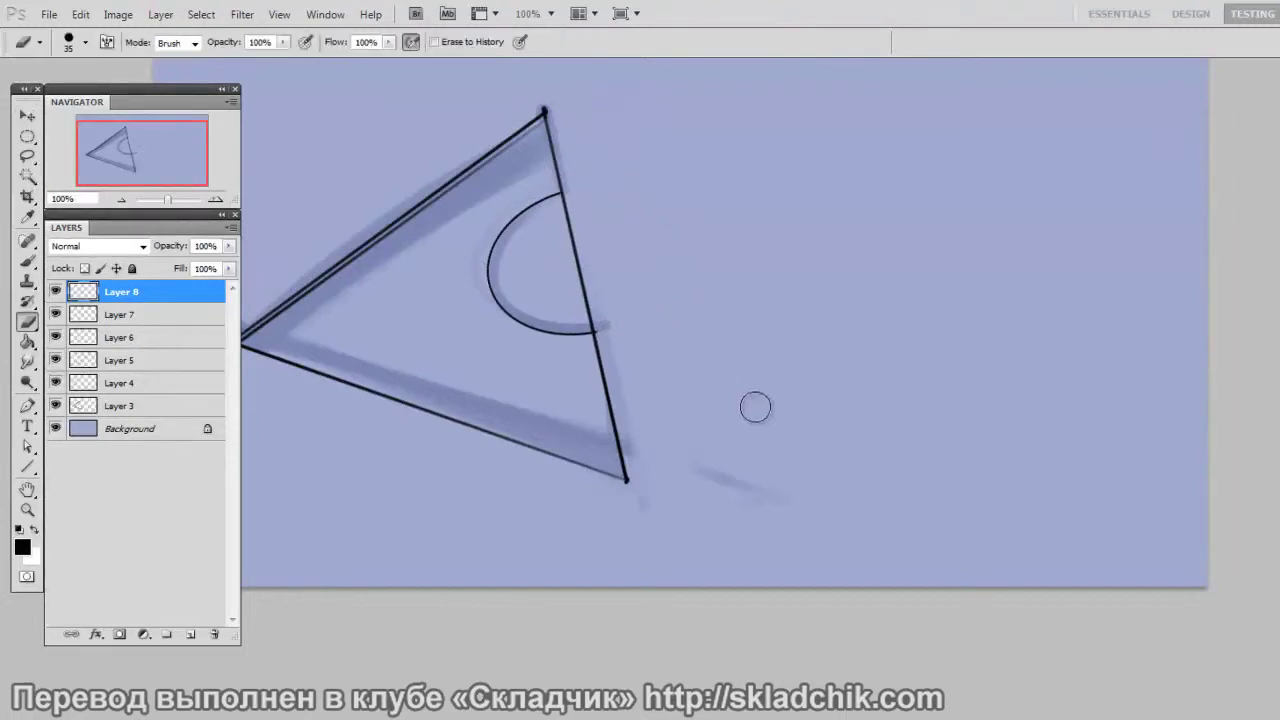
left_click(56, 337)
left_click(56, 337)
left_click(56, 360)
left_click(56, 360)
left_click(101, 362)
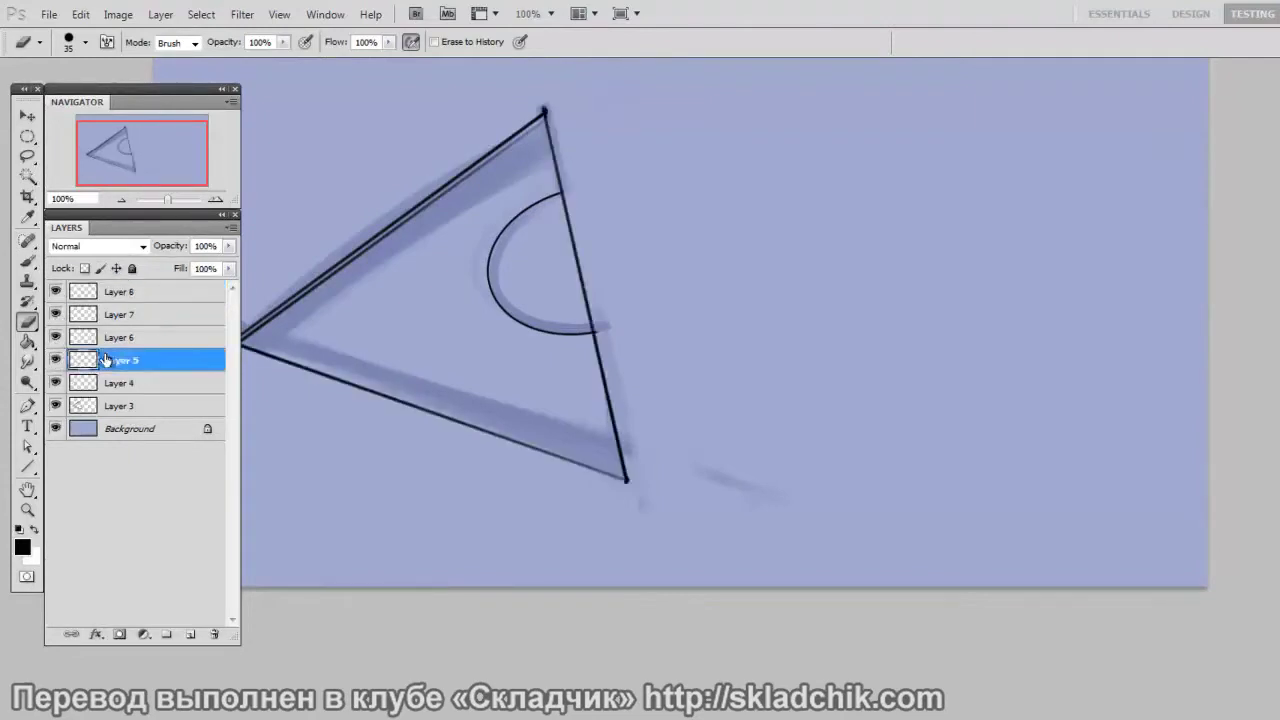
left_click_drag(600, 324, 566, 205)
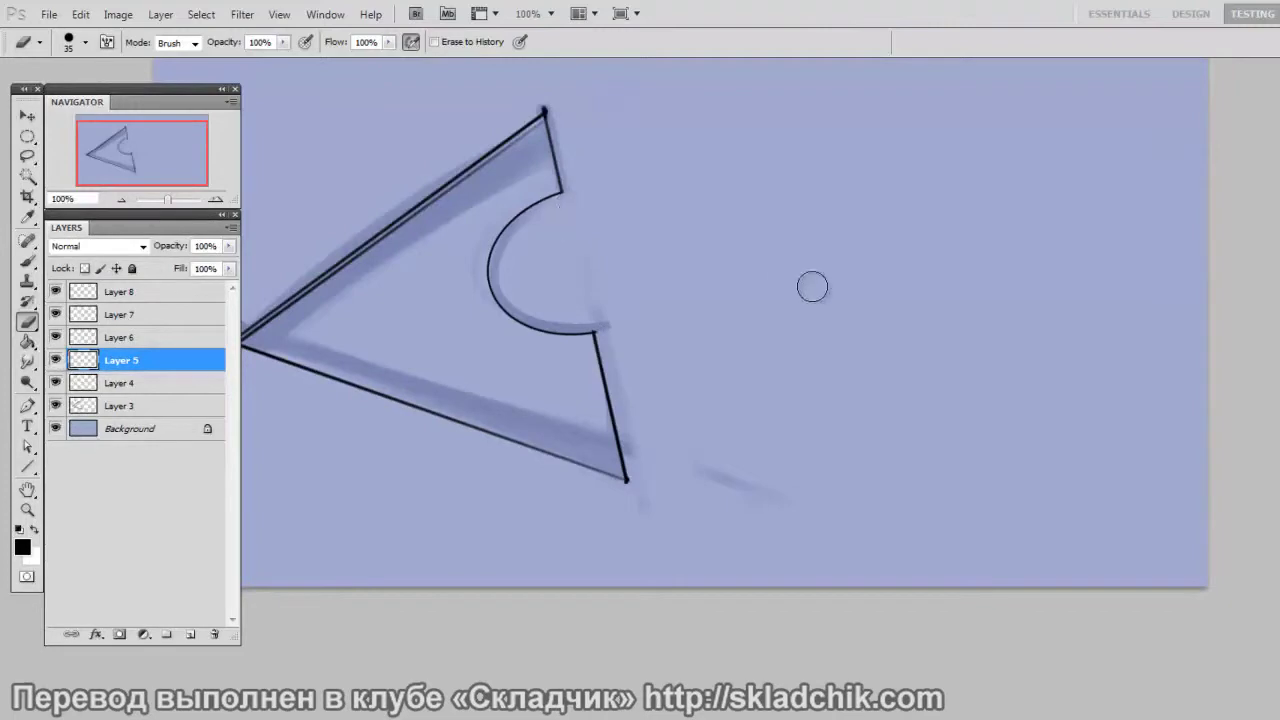
Merge Layers 4 to 8 into a single outline layer and place a copy of the outline to its right
left_click_drag(968, 365, 966, 374)
left_click(145, 295)
left_click(153, 360, "shift")
key("ctrl+e")
key("ctrl+e")
left_click(56, 291)
left_click(56, 291)
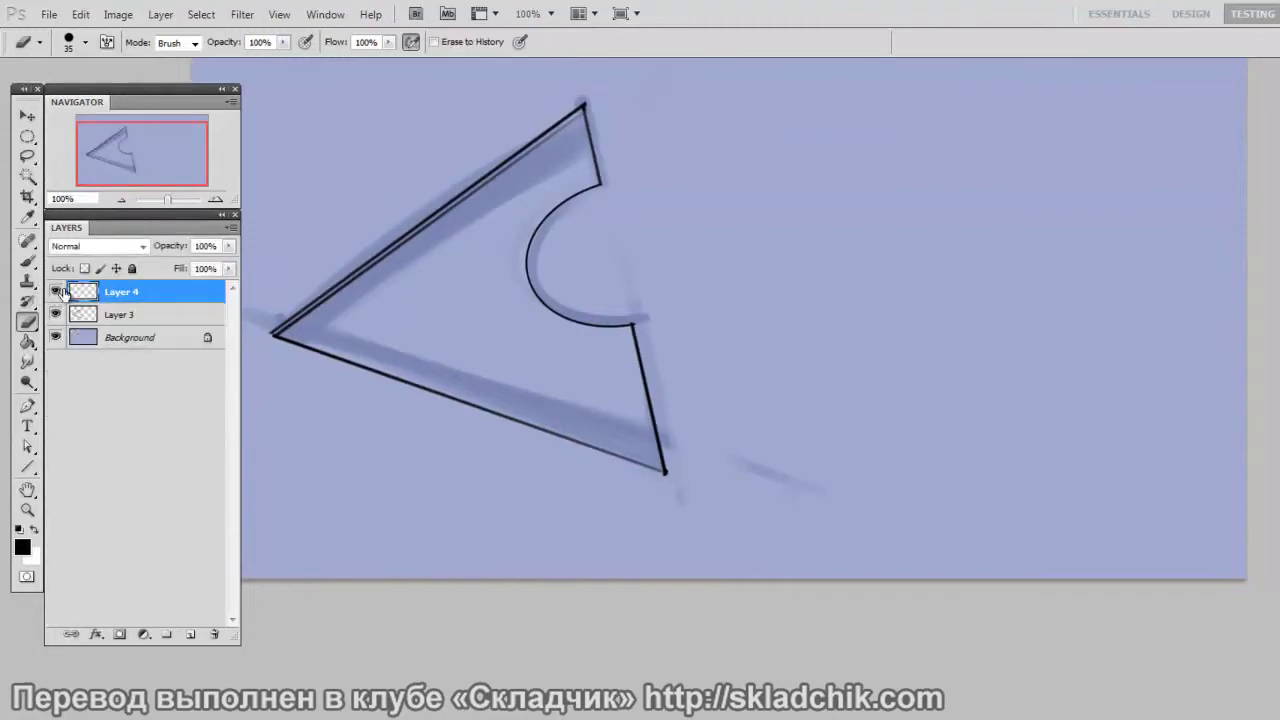
key("v")
left_click_drag(556, 428, 1013, 405, "alt")
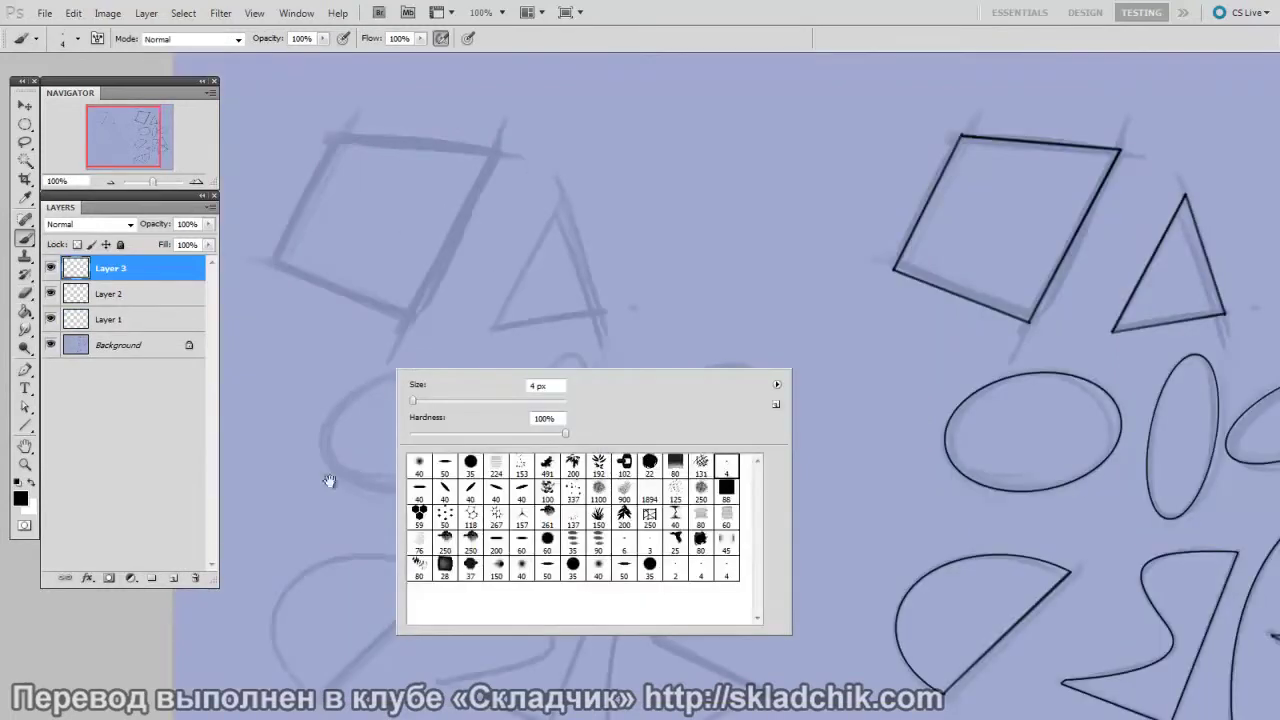
Outline the left-hand sketched quadrilateral on Layer 3 with straight black 4 px brush lines from corner to corner
left_click(329, 480)
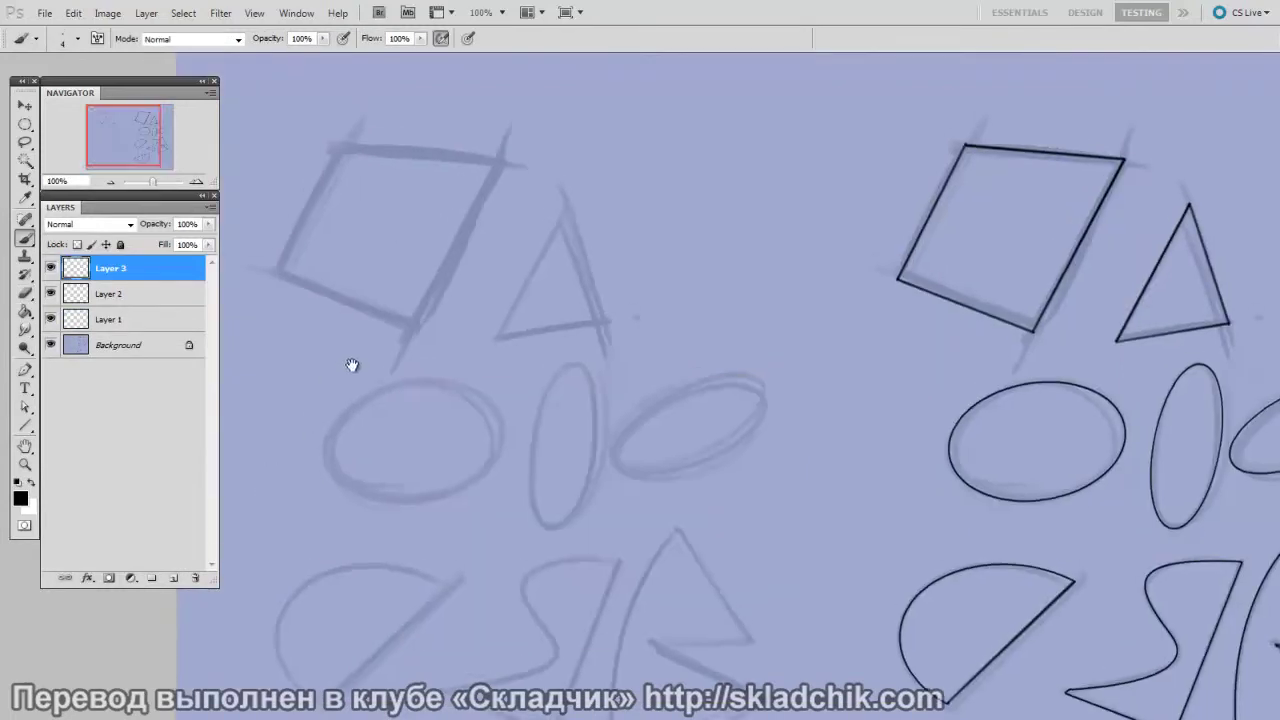
left_click_drag(349, 363, 357, 366)
left_click(347, 150, "shift")
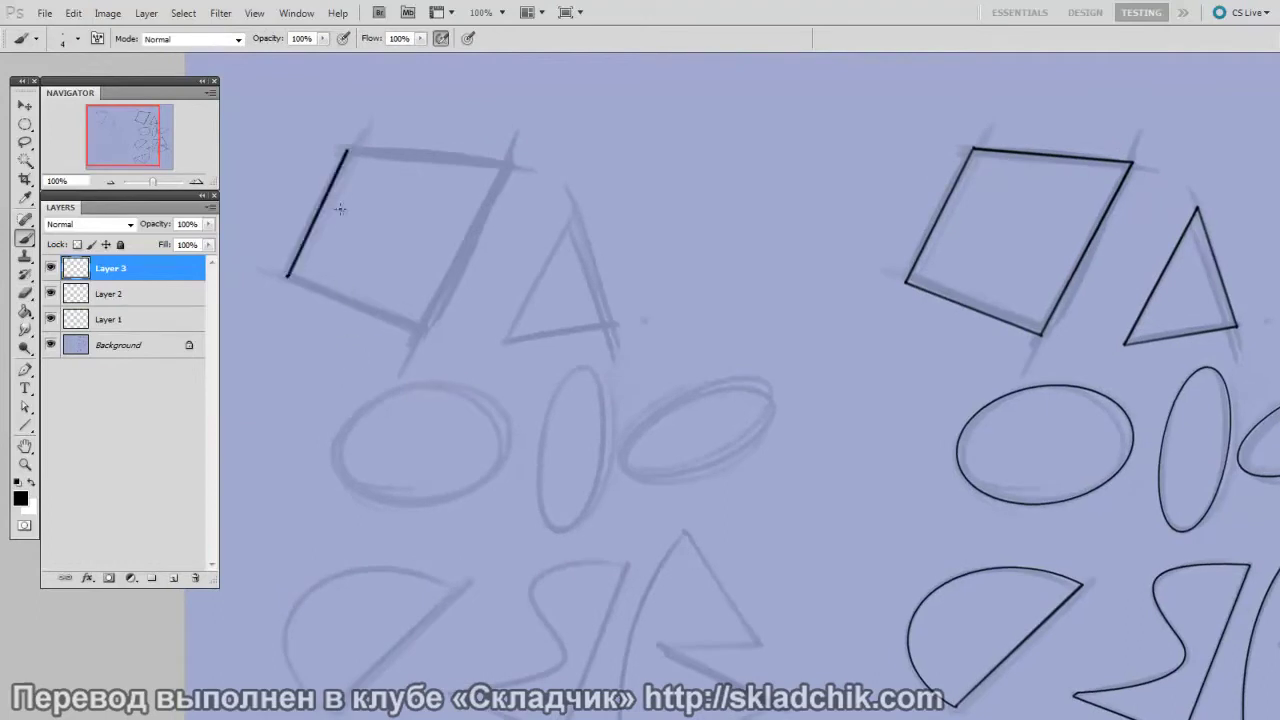
left_click(511, 164, "shift")
left_click(420, 336, "shift")
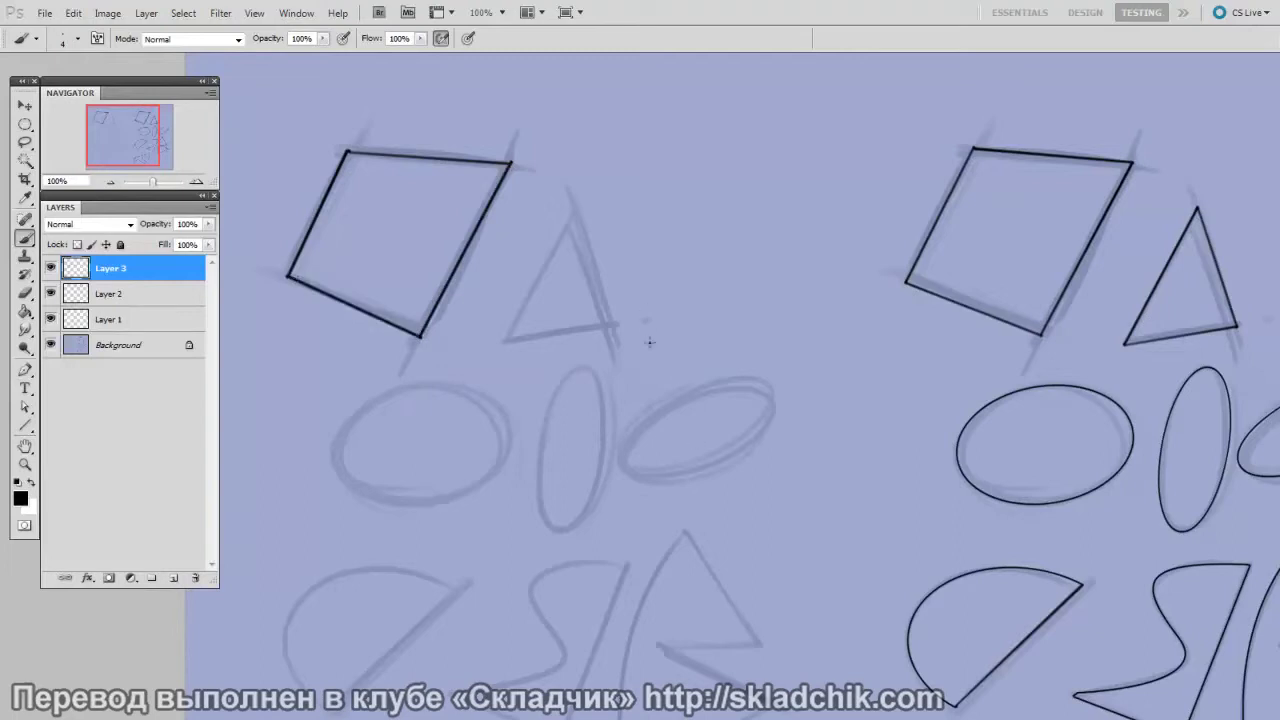
Outline the sketched triangle beside the quadrilateral with three straight black brush lines
left_click_drag(625, 381, 619, 355)
left_click(500, 313)
left_click(563, 182, "shift")
left_click(605, 300, "shift")
left_click(500, 313, "shift")
On a new layer, make an elliptical selection over the narrow upright sketched oval, stroke it in black and deselect
left_click_drag(714, 391, 706, 351)
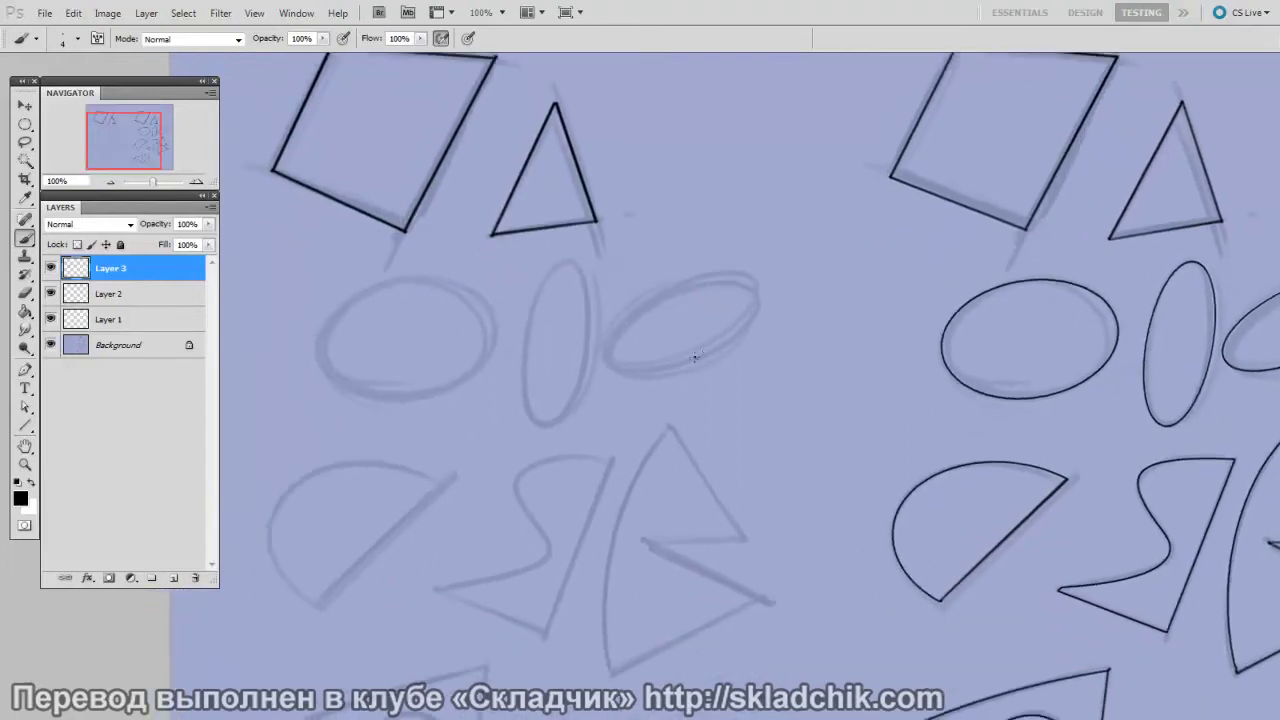
key("ctrl+shift+alt+n")
left_click(26, 125)
left_click_drag(412, 320, 486, 383)
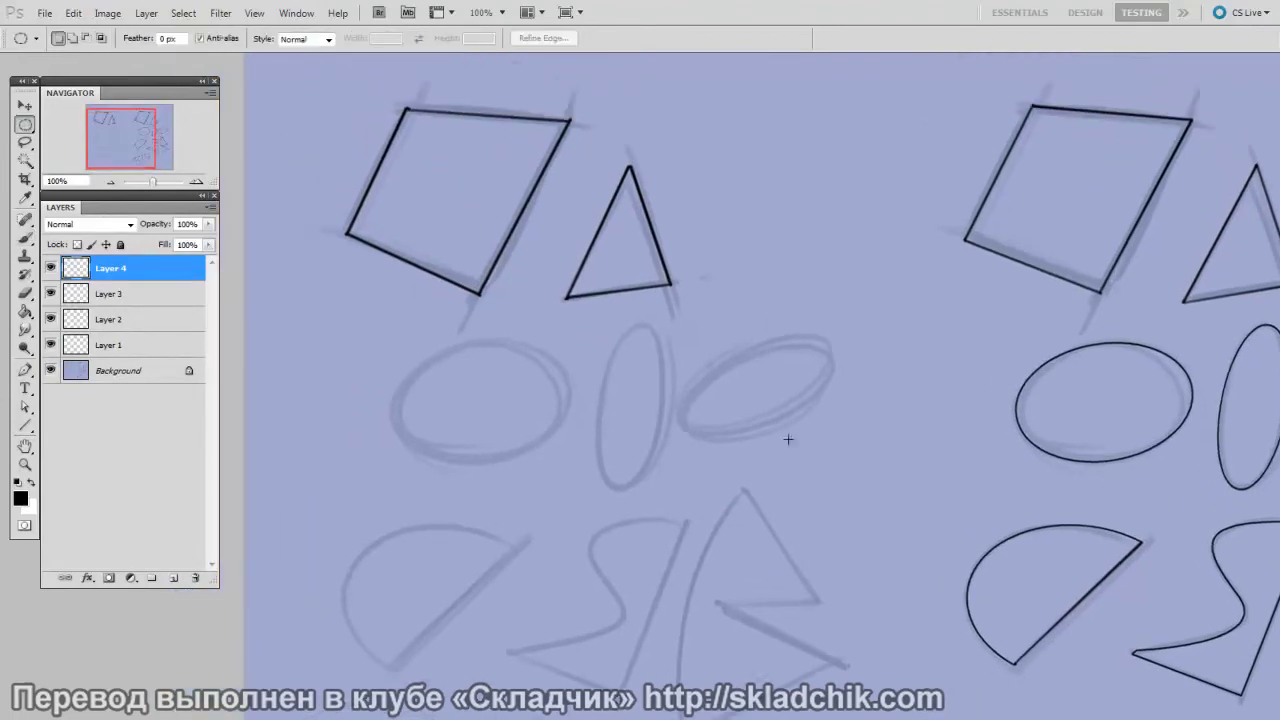
left_click_drag(789, 405, 770, 387)
left_click_drag(586, 366, 648, 476)
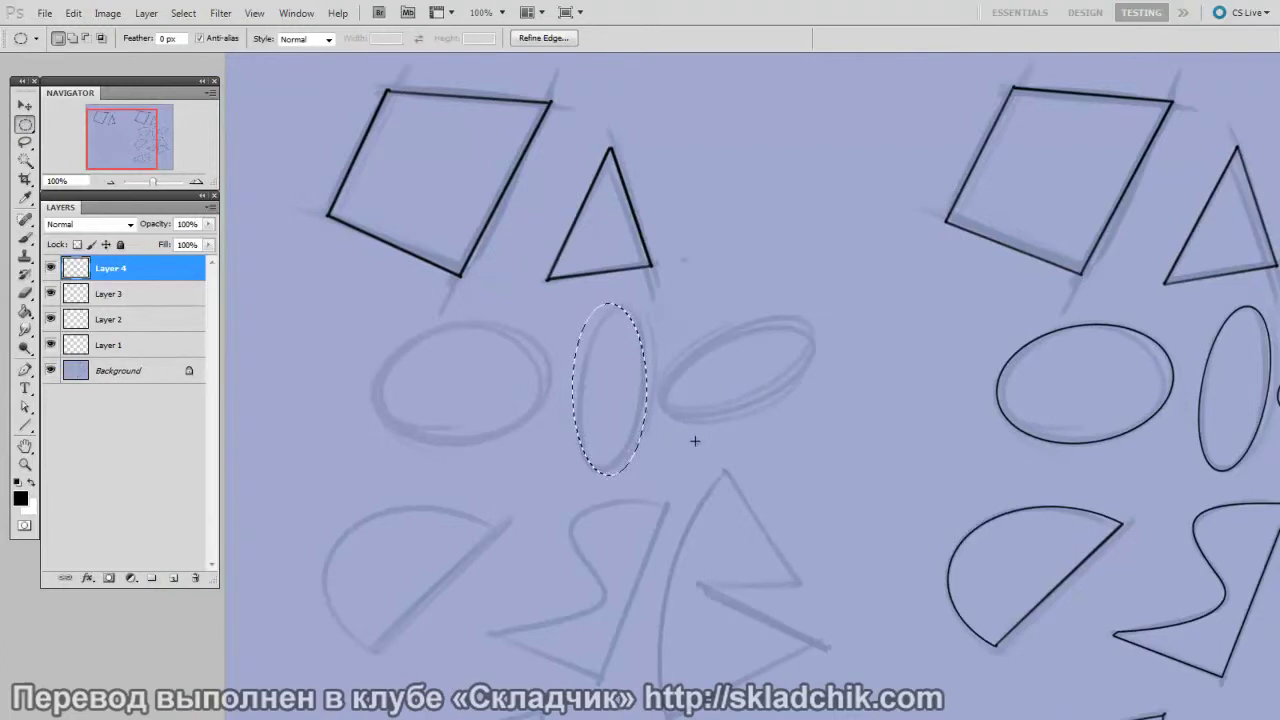
key("alt+e")
key("s")
left_click(898, 267)
key("ctrl+d")
Fit the narrow ellipse to its sketched oval by moving it, tilting it clockwise and reducing its width
key("v")
left_click_drag(648, 446, 645, 441)
key("ctrl+t")
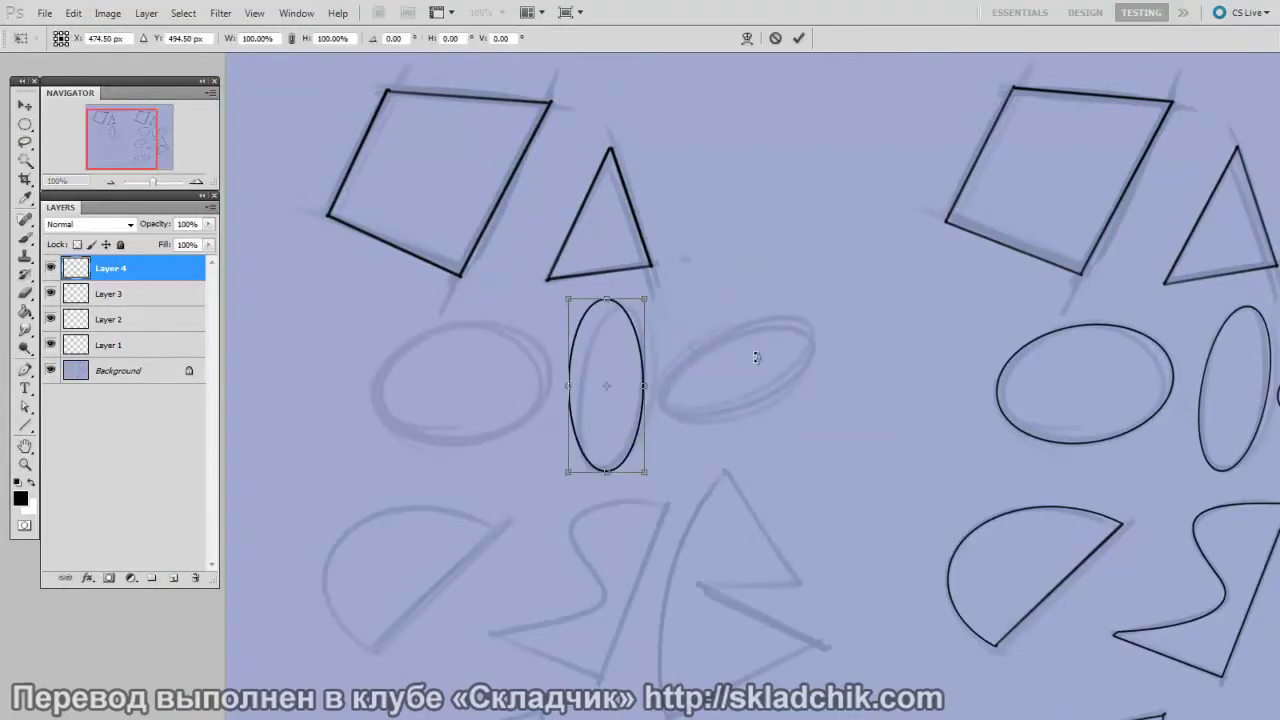
left_click_drag(755, 357, 755, 378)
left_click_drag(570, 384, 580, 382)
key("Return")
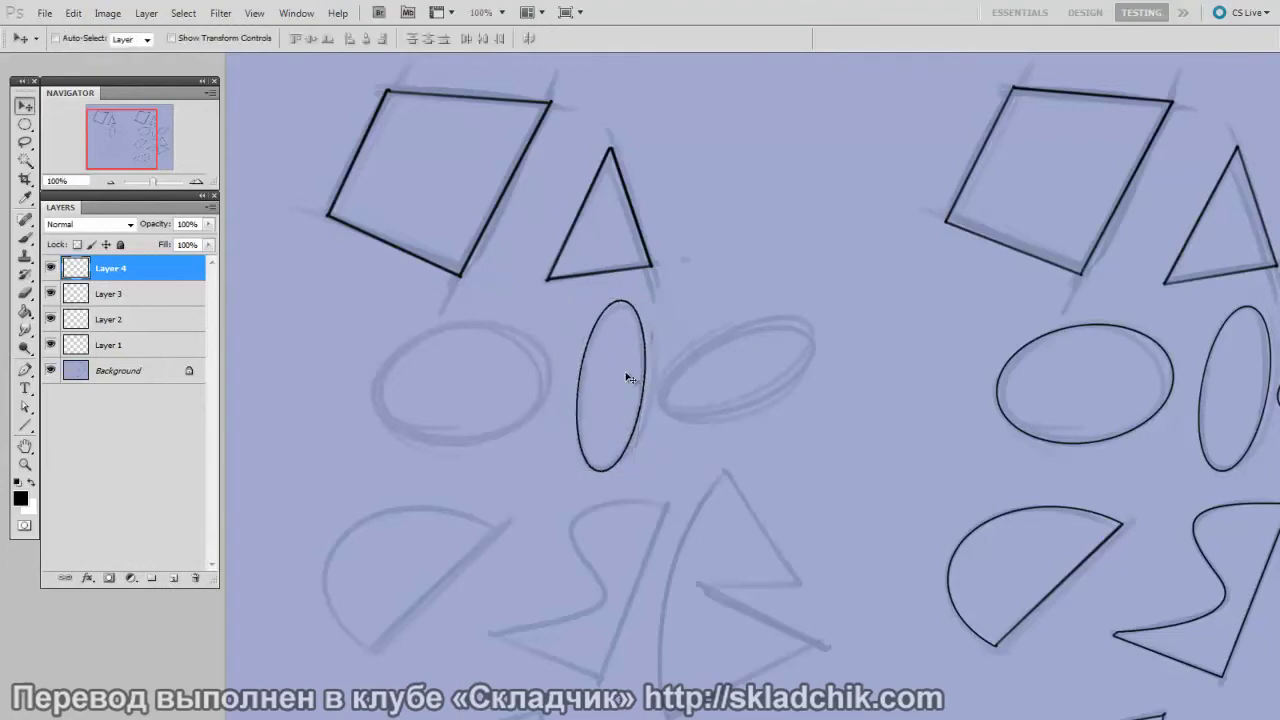
On a new layer, stroke an elliptical selection over the wide sketched oval with a 2 px black centered line and deselect
left_click(181, 578)
key("m")
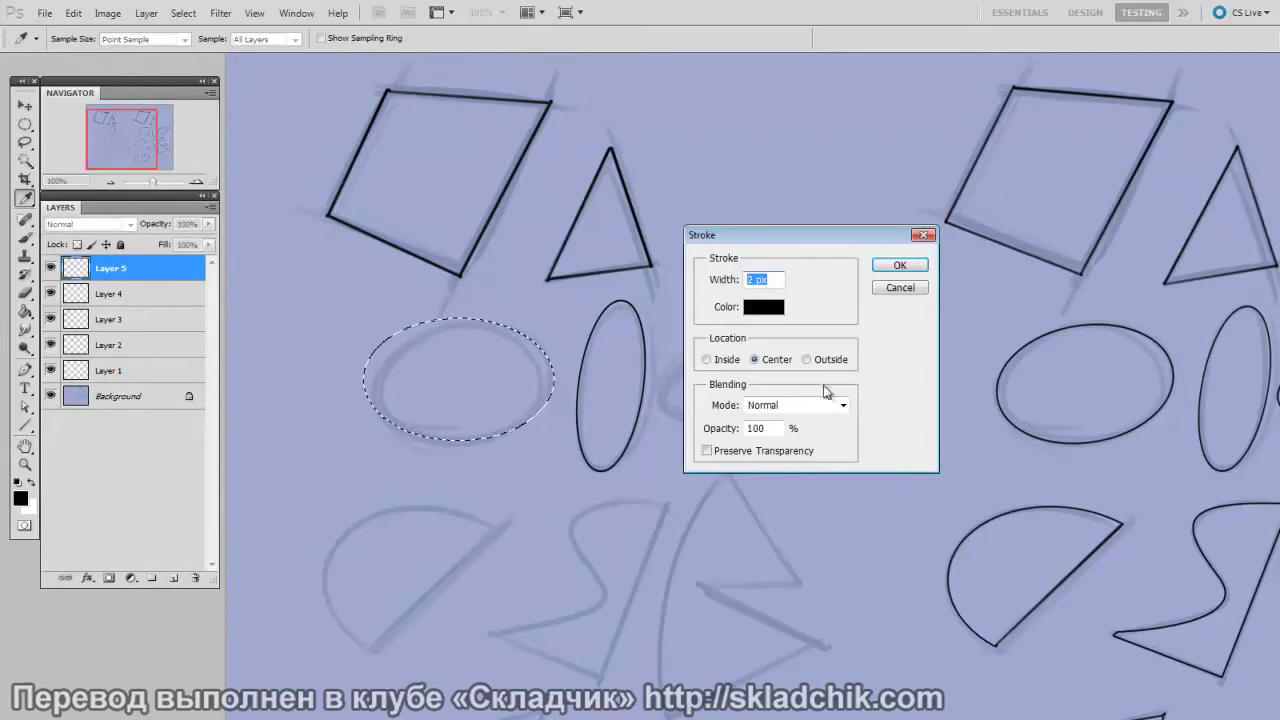
left_click(906, 266)
key("ctrl+d")
Fit the wide ellipse to its sketched oval by moving it and transforming it to a slight tilt and smaller size
key("v")
left_click_drag(546, 443, 551, 453)
key("ctrl+t")
mouse_move(659, 459)
left_mouse_down()
mouse_move(623, 426)
mouse_move(534, 413)
left_mouse_up()
key("Escape")
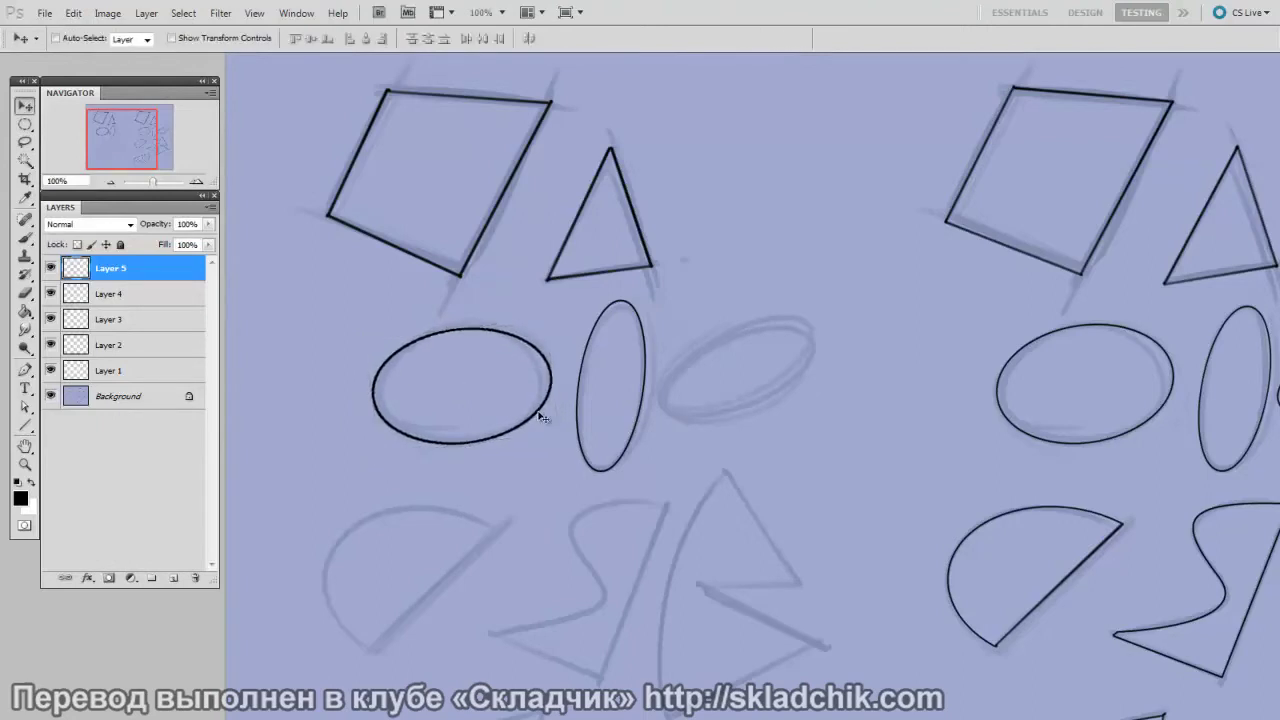
On a new layer, draw a straight black brush line along the diagonal edge of the sketched half-disc
left_click_drag(679, 677, 631, 588)
key("ctrl+shift+alt+n")
left_click_drag(731, 612, 761, 451)
left_click_drag(700, 494, 727, 494)
key("b")
left_click(508, 238, "shift")
On a new layer, fit an elliptical selection to the half-disc's arc and both ends of its straight edge, then stroke it in black
key("ctrl+shift+alt+n")
left_click(25, 125)
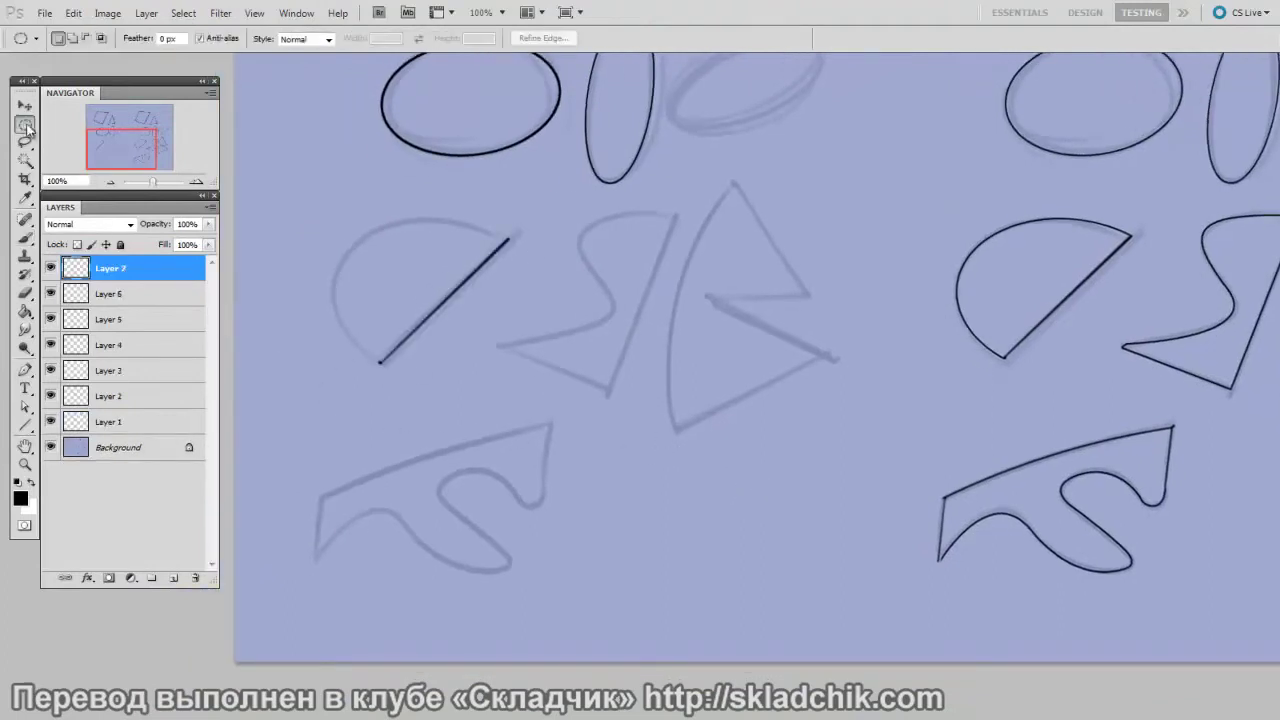
mouse_move(605, 411)
left_mouse_down()
mouse_move(571, 420)
mouse_move(591, 405)
left_mouse_up()
left_click(350, 242)
key("ctrl+z")
left_click_drag(498, 343, 508, 319)
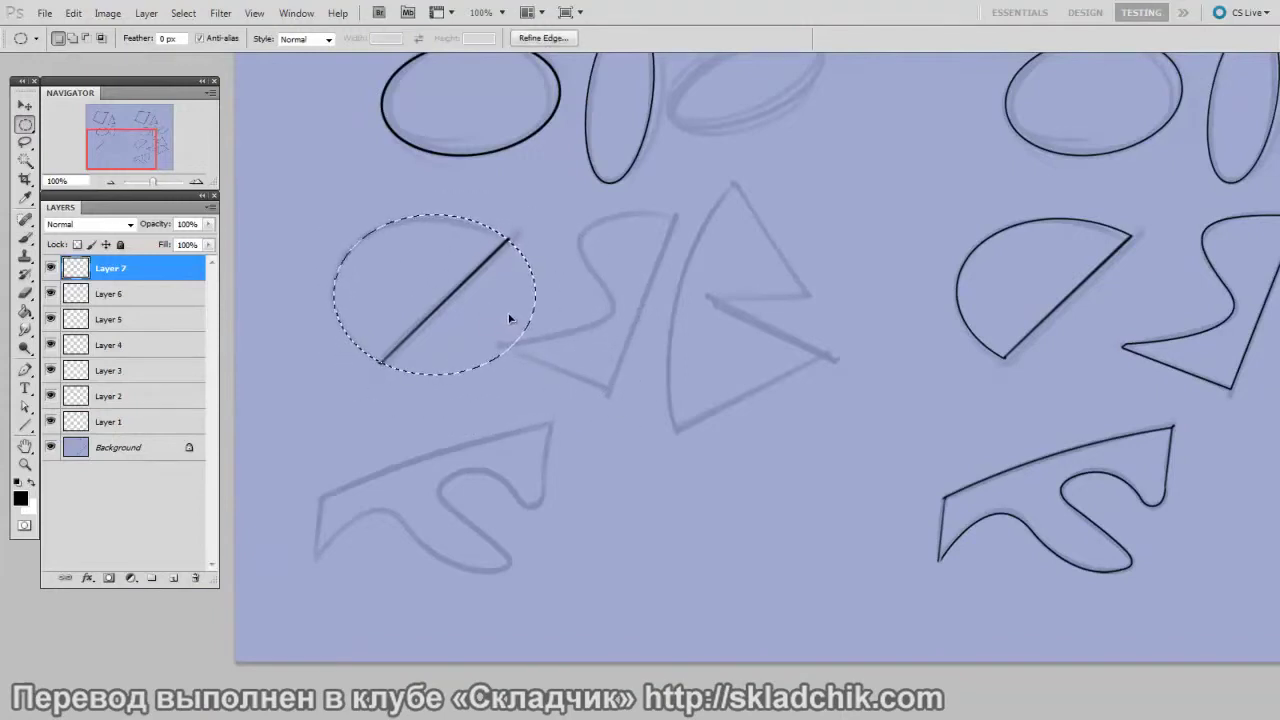
key("alt+e")
key("s")
key("Return")
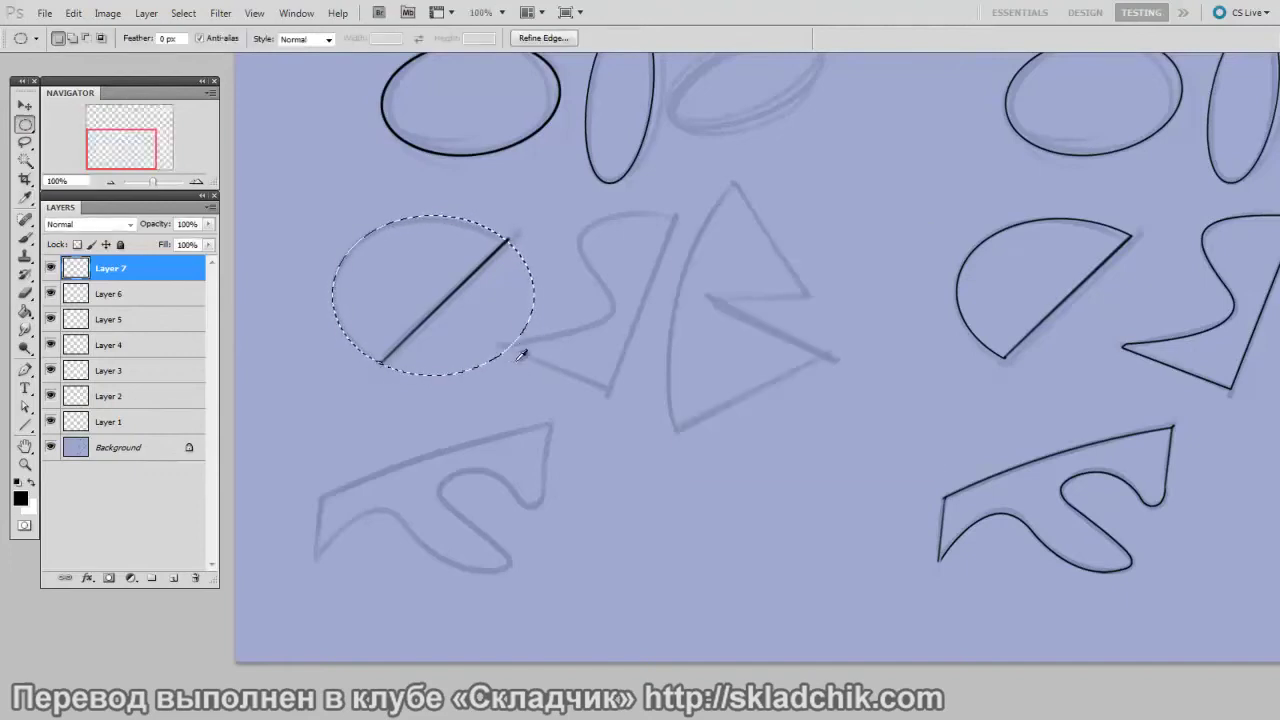
Deselect, erase the part of the ellipse beyond the half-disc's straight edge and merge the arc down into the line's layer
key("ctrl+d")
key("e")
mouse_move(391, 374)
left_mouse_down()
mouse_move(434, 380)
mouse_move(532, 271)
mouse_move(517, 254)
mouse_move(550, 226)
left_mouse_up()
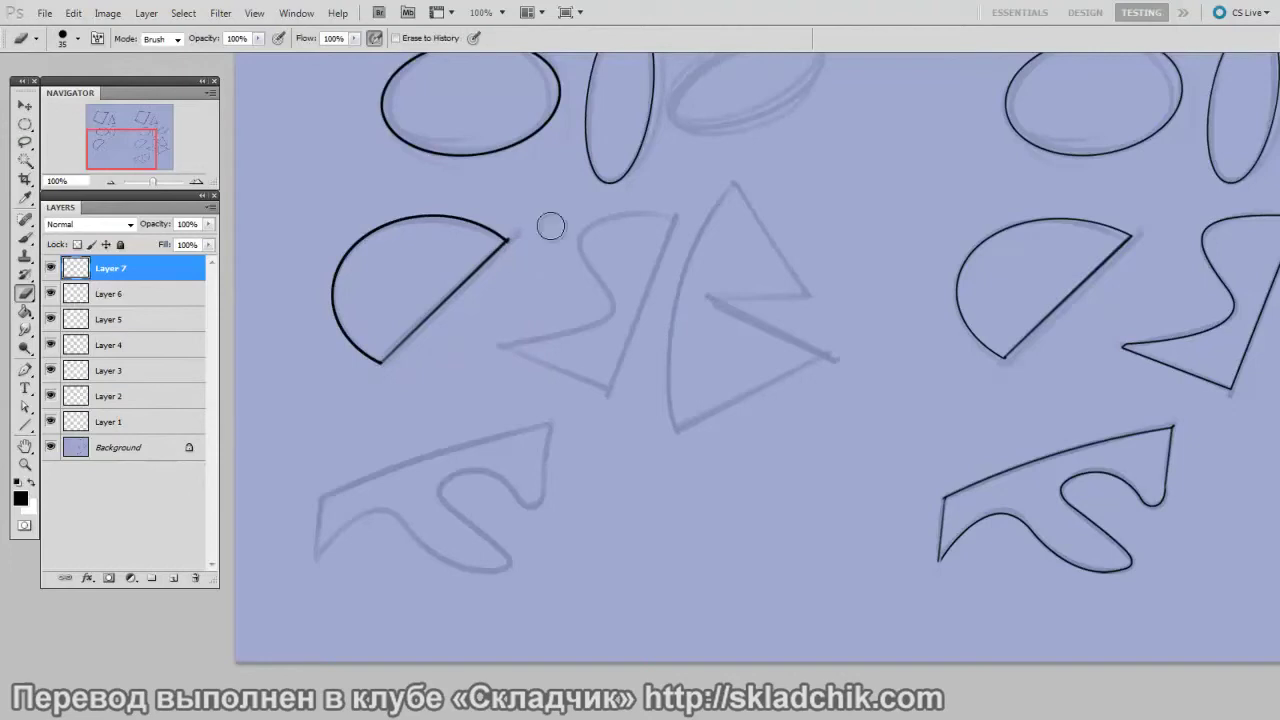
key("ctrl+e")
Trace the S-curved sketch beside the half-disc with a closed Pen path and convert the path to a selection
key("v")
mouse_move(586, 437)
left_mouse_down()
mouse_move(651, 514)
mouse_move(600, 430)
left_mouse_up()
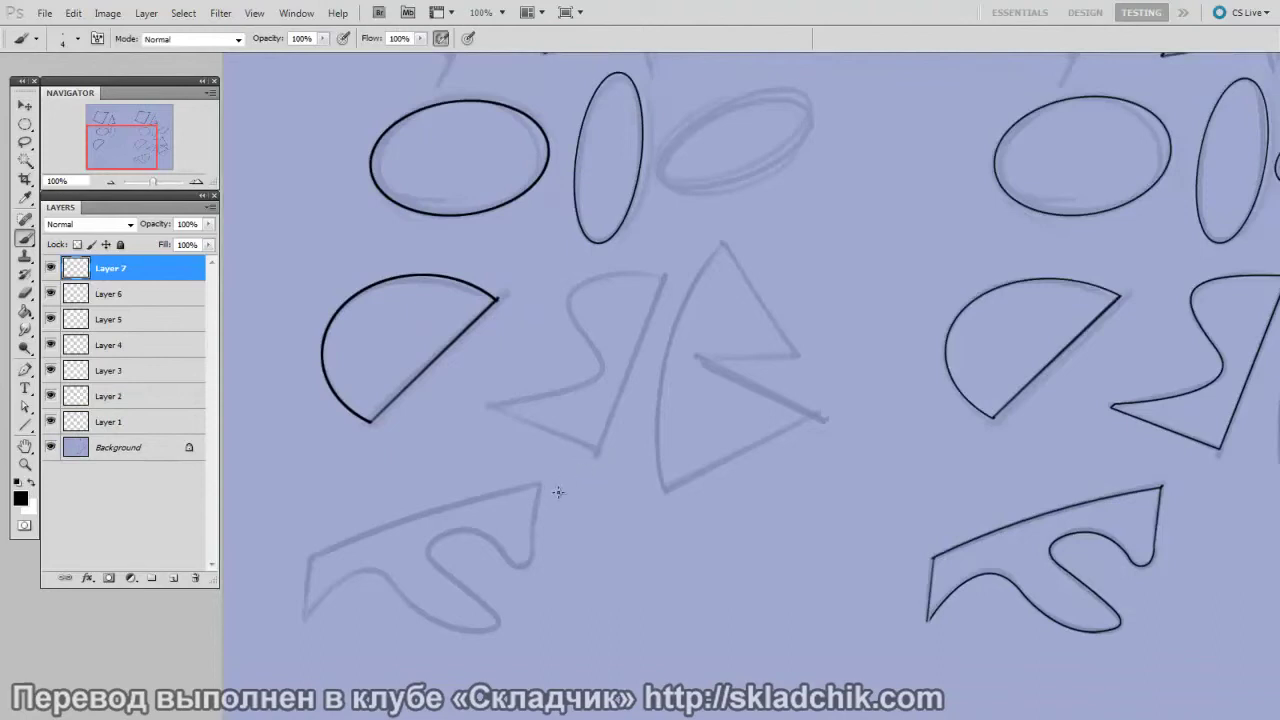
left_click(25, 370)
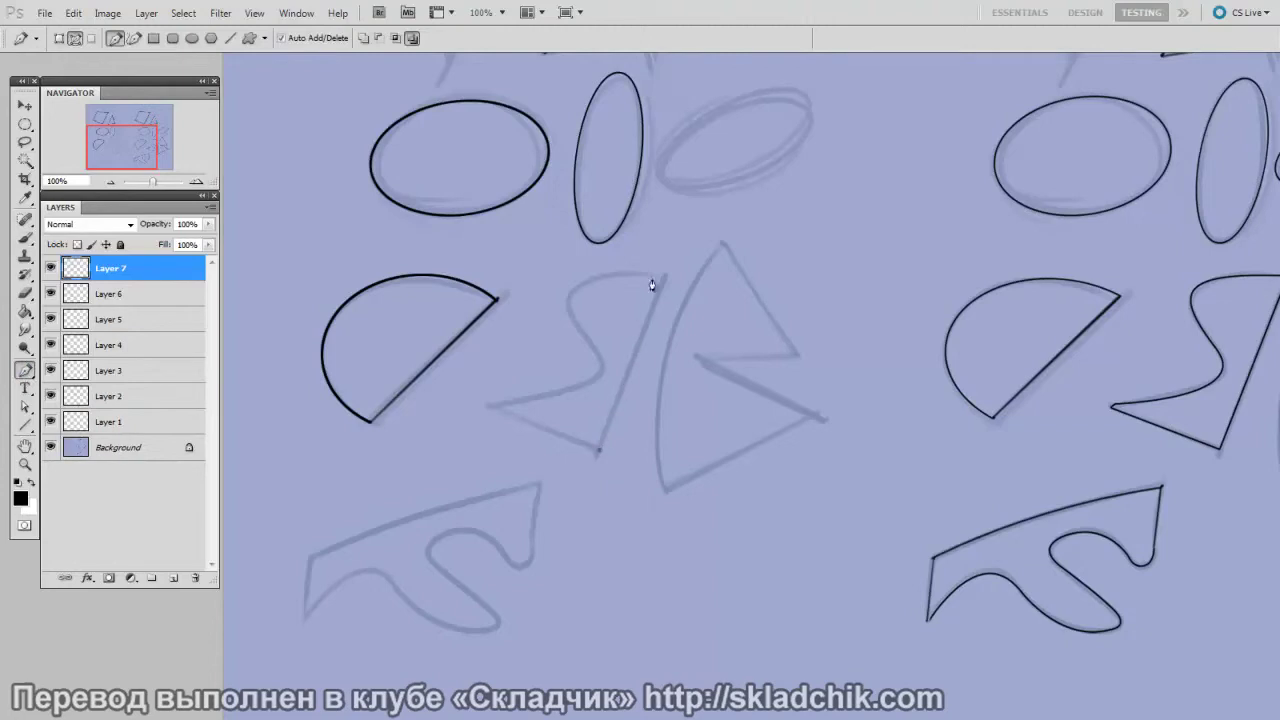
left_click_drag(561, 303, 550, 308)
left_click(576, 288, "alt")
left_click_drag(516, 402, 509, 402)
key("ctrl+Return")
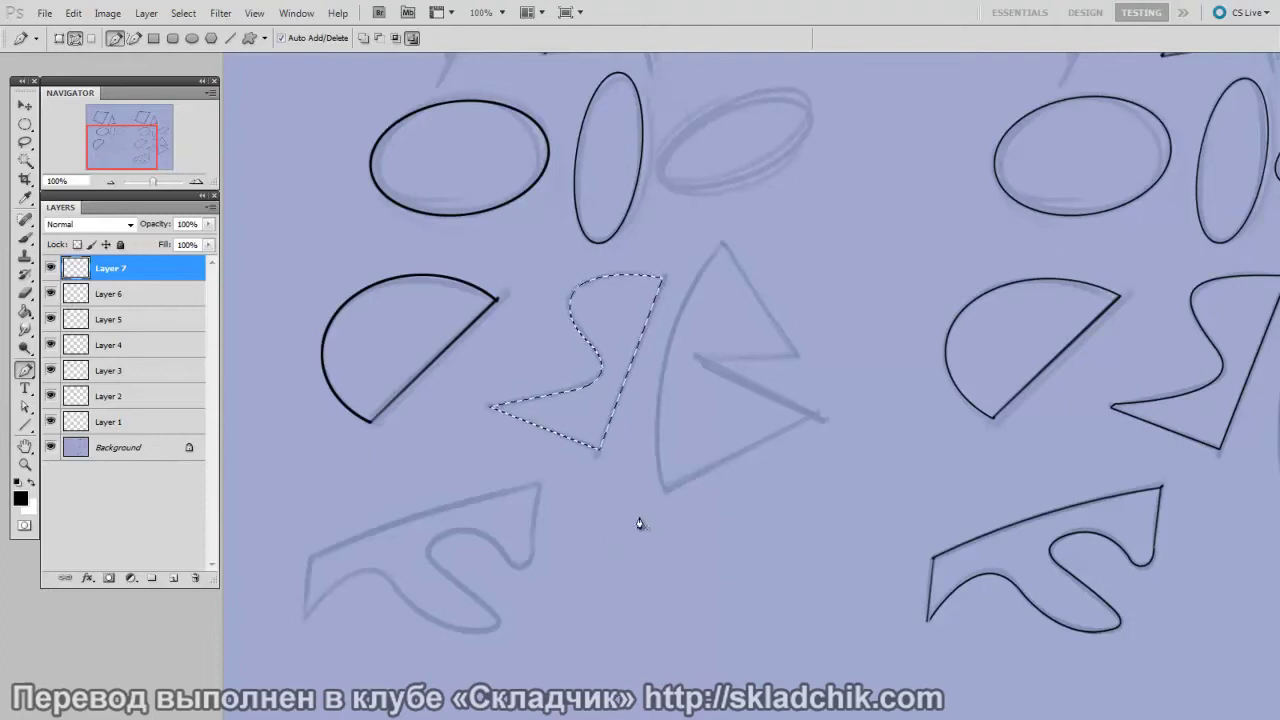
Stroke the S-curved selection in black on Layer 7 and deselect it
left_click(73, 13)
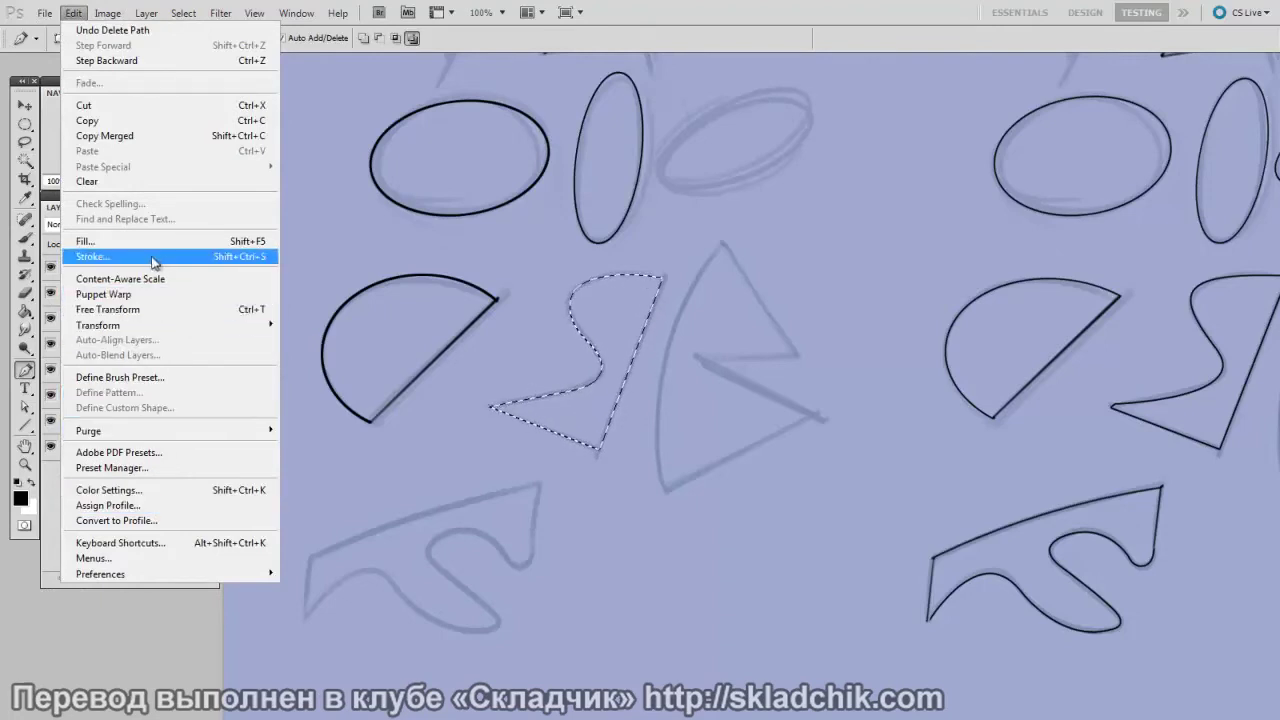
left_click(100, 256)
left_click(897, 266)
key("ctrl+d")
key("v")
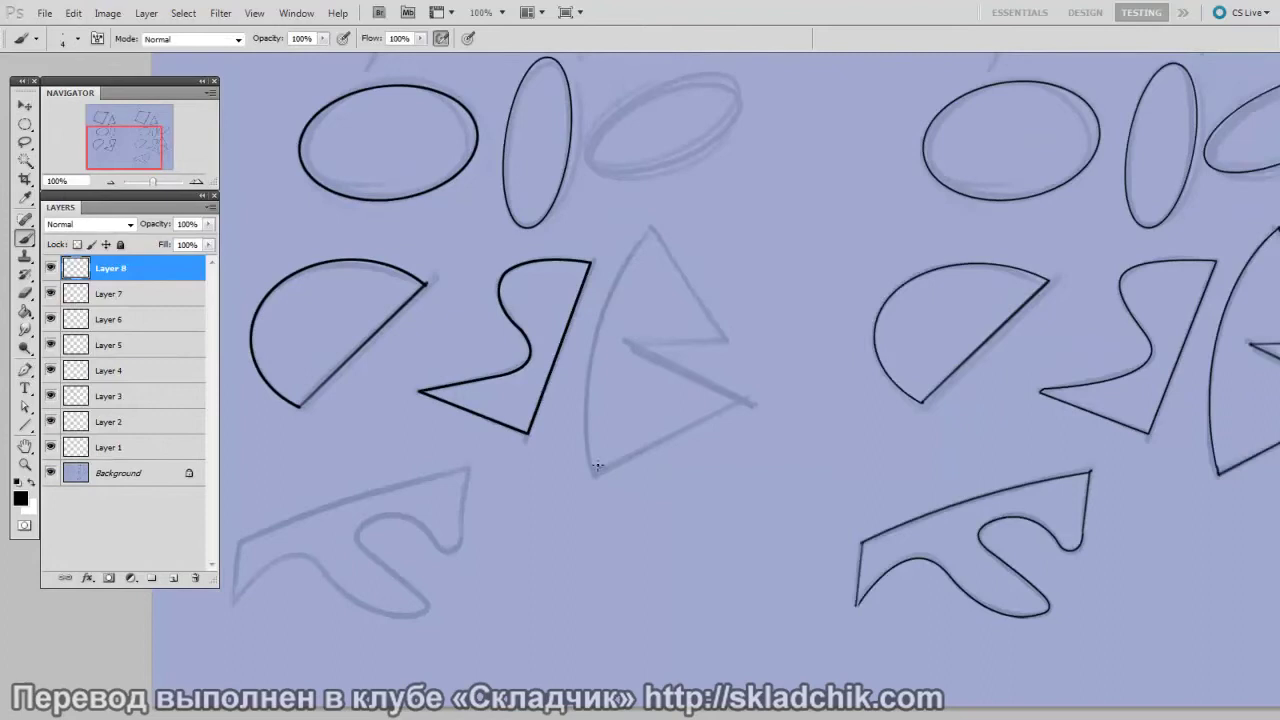
Draw the zigzag side of the sketched notched shape on Layer 8 with four connected straight black brush lines
left_click(744, 399, "shift")
left_click(626, 341, "shift")
left_click(725, 339, "shift")
left_click(652, 227, "shift")
On a new layer, stroke a tall elliptical selection aligned with the notched shape's curved side in black and deselect it
key("ctrl+shift+alt+n")
key("m")
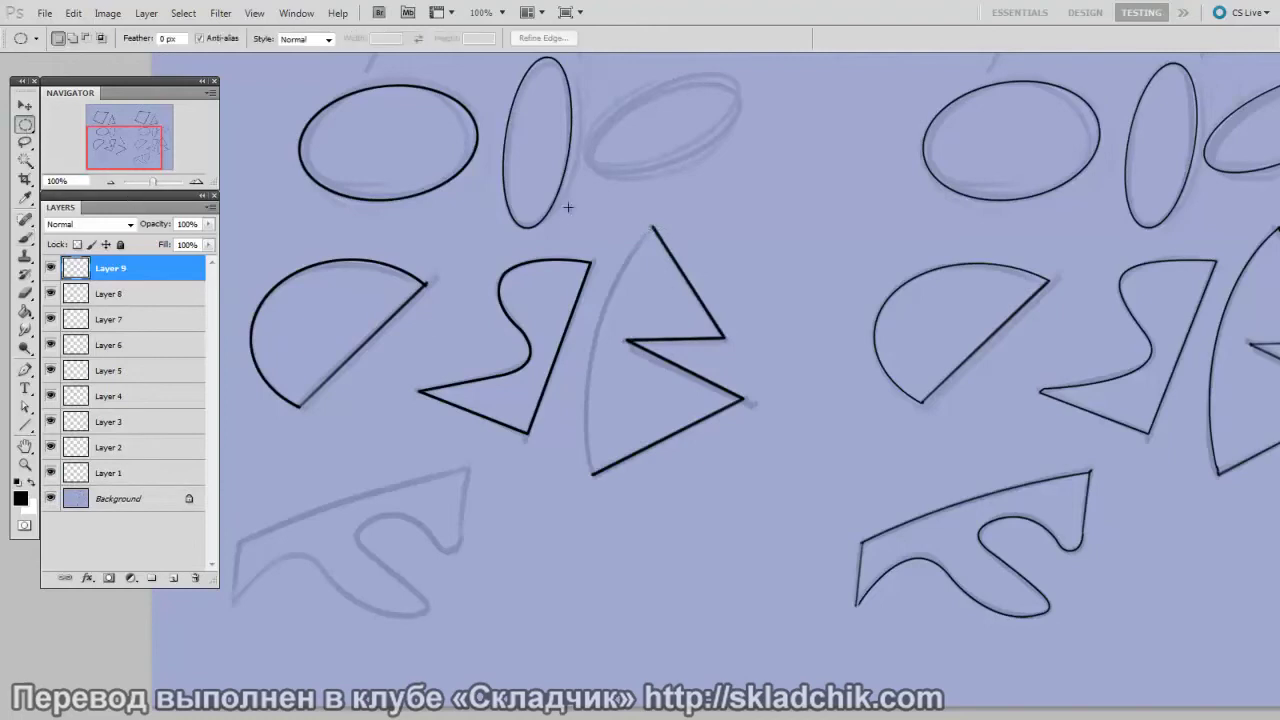
left_click_drag(807, 637, 795, 507)
key("alt+e")
key("s")
key("Return")
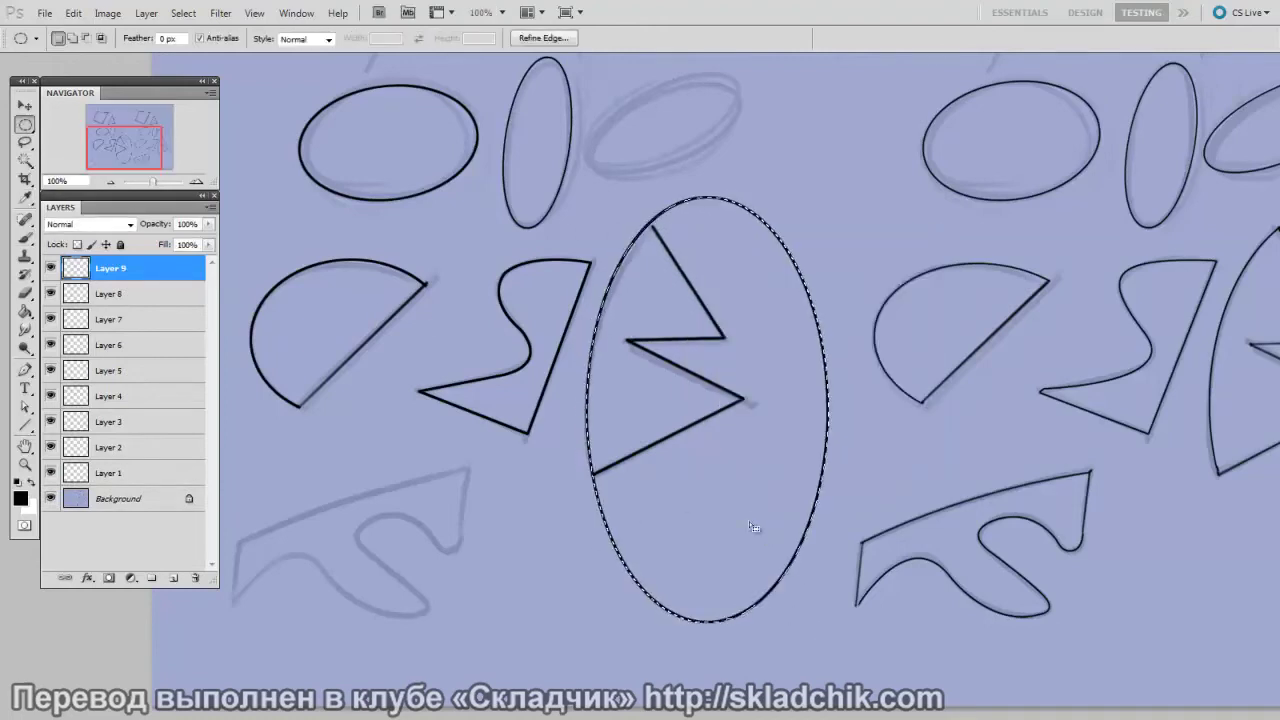
key("ctrl+d")
Erase the tall ellipse outside the notched shape's curved side, enlarging the eraser to 50 px
key("e")
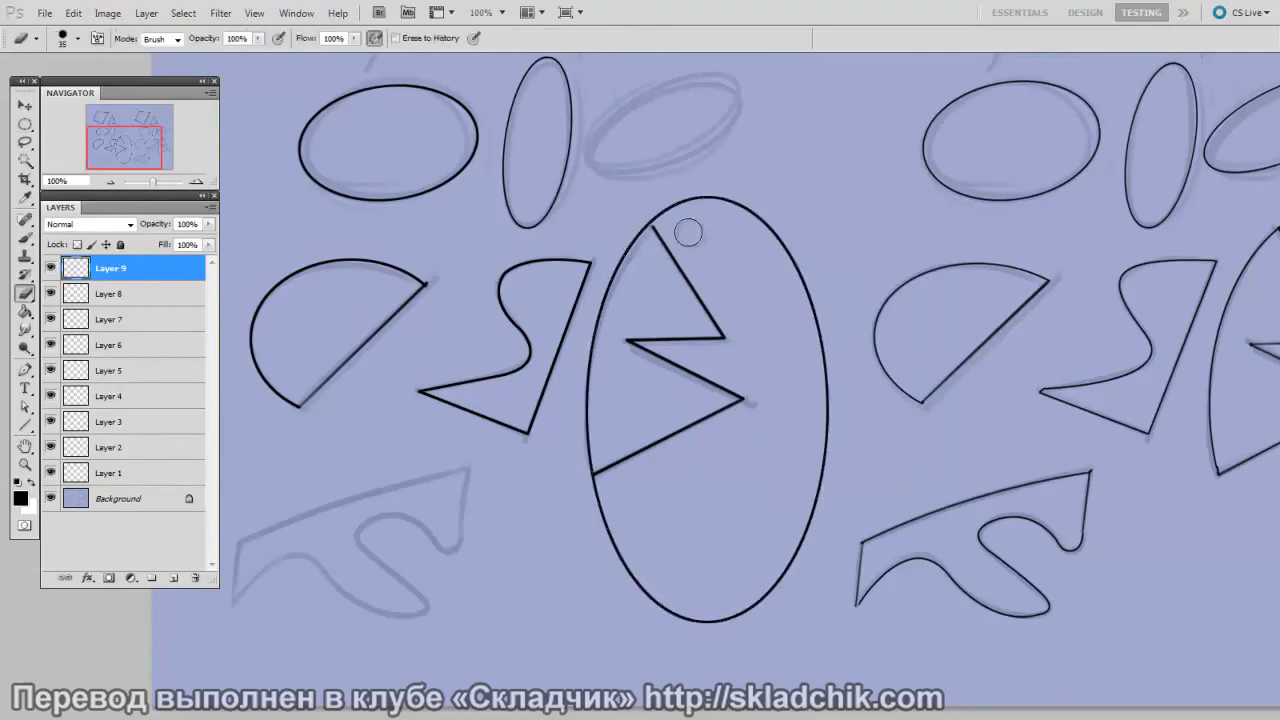
left_click_drag(685, 200, 790, 258)
key("bracketright")
key("bracketright")
key("bracketright")
left_click_drag(826, 390, 807, 525)
left_click_drag(800, 268, 825, 365)
left_click_drag(750, 612, 645, 592)
mouse_move(608, 528)
left_mouse_down()
mouse_move(598, 499)
mouse_move(640, 585)
mouse_move(728, 607)
mouse_move(812, 552)
left_mouse_up()
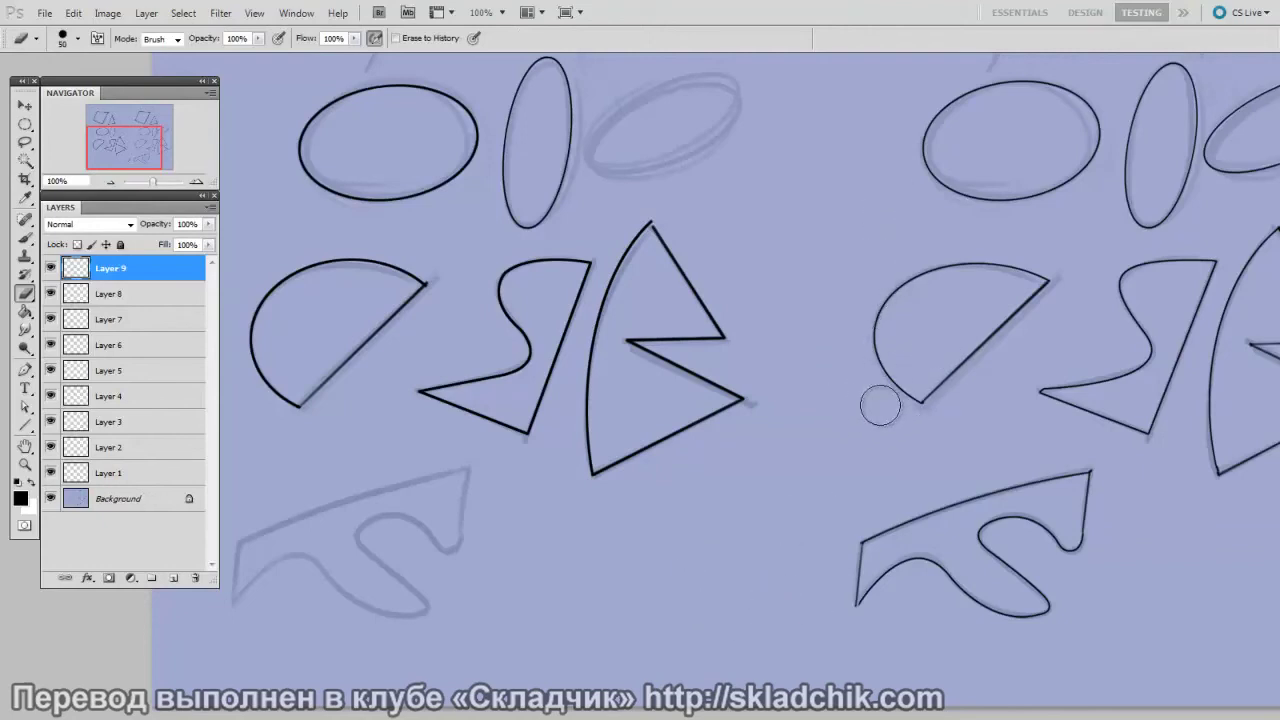
key("space")
left_click_drag(865, 397, 847, 440)
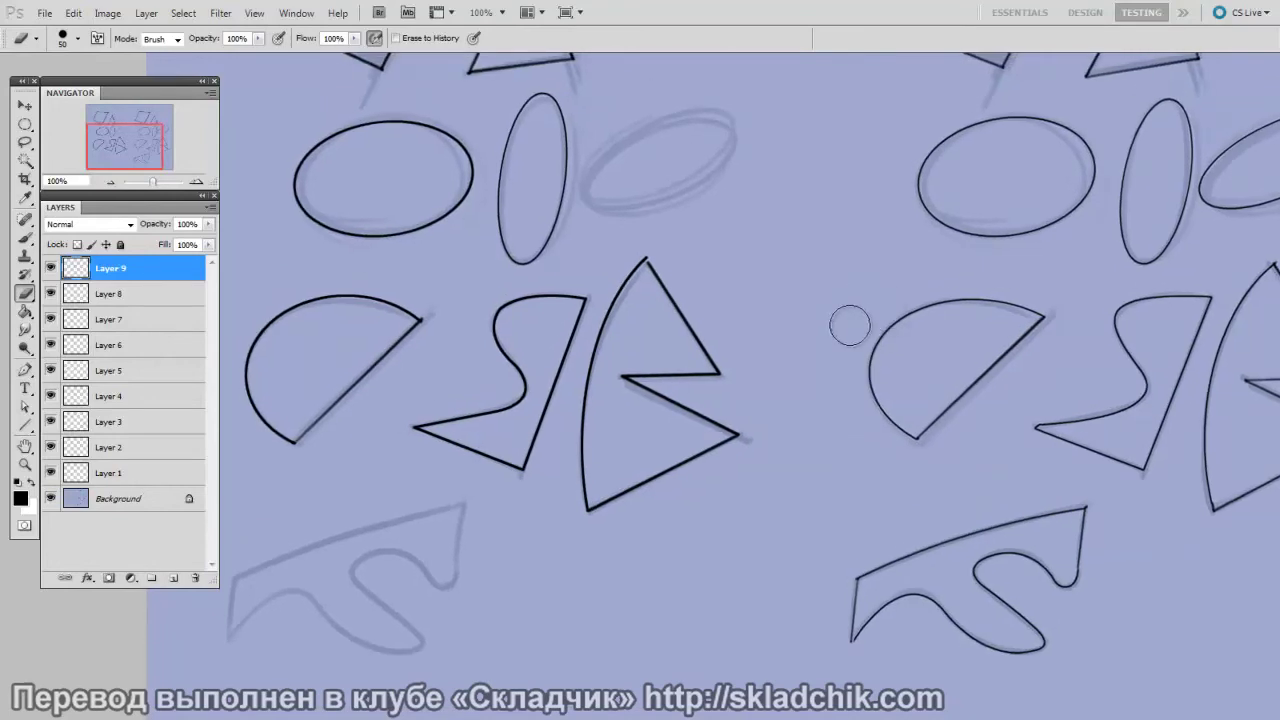